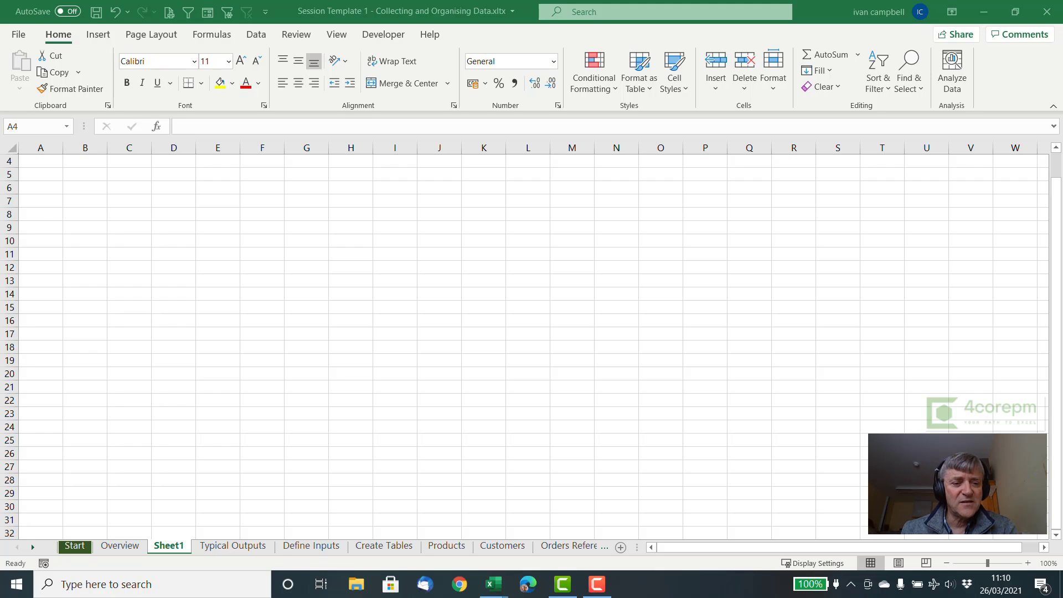
- On the Typical Outputs sheet, select the Staff Roster table and inspect its week-starting date and shift entries
left_click(230, 545)
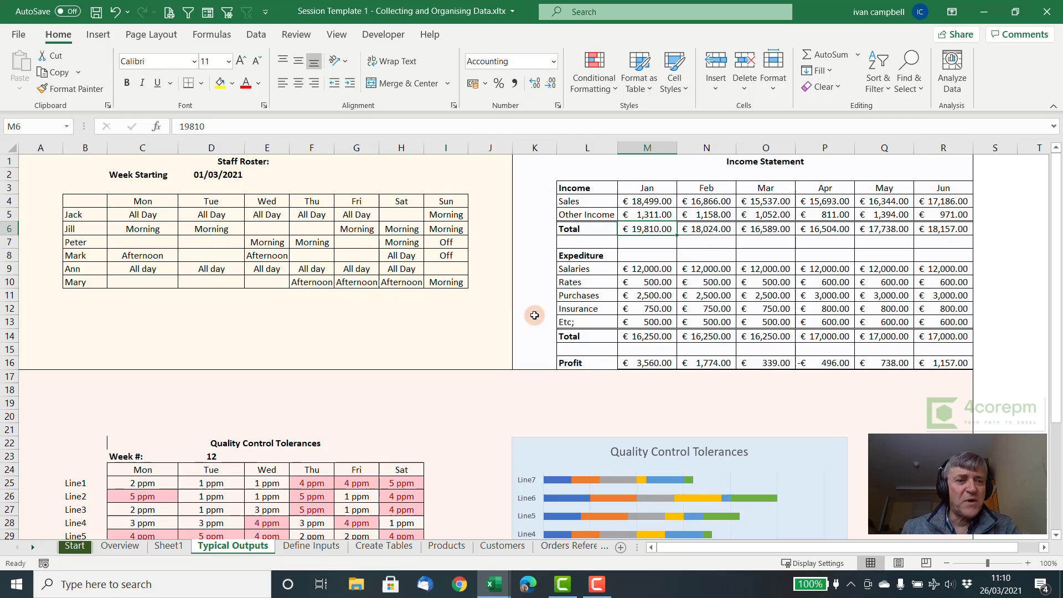
left_click_drag(100, 160, 435, 306)
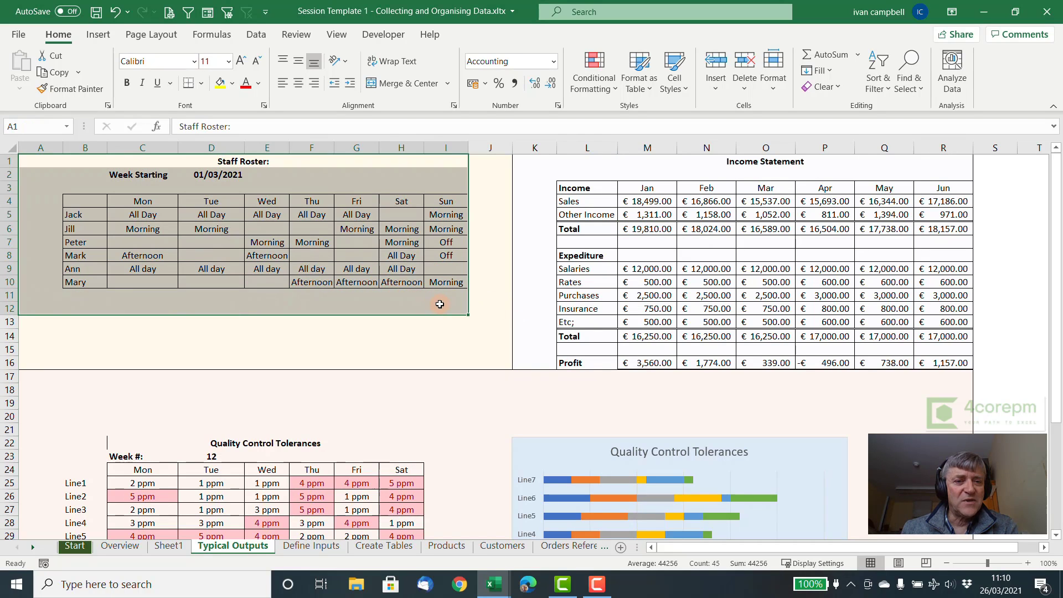
left_click(227, 174)
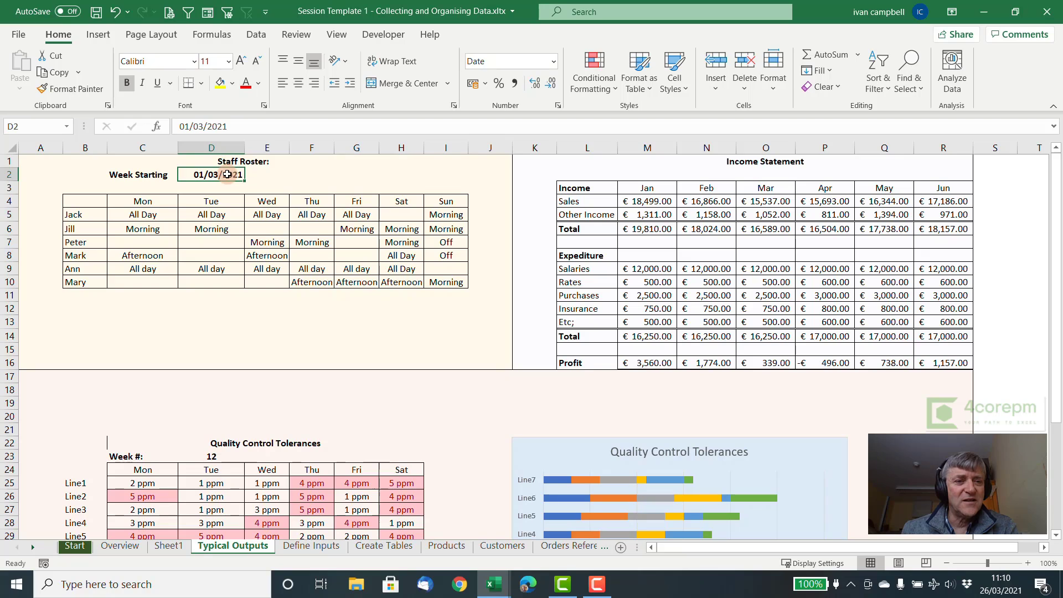
left_click(221, 215)
left_click(265, 214)
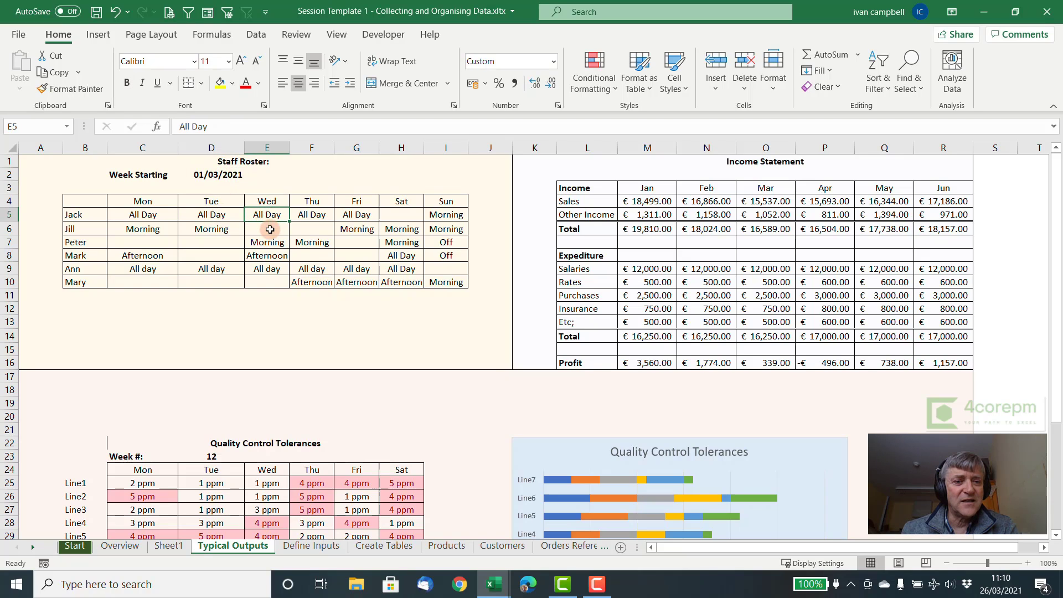
left_click(269, 230)
left_click(272, 242)
left_click(309, 242)
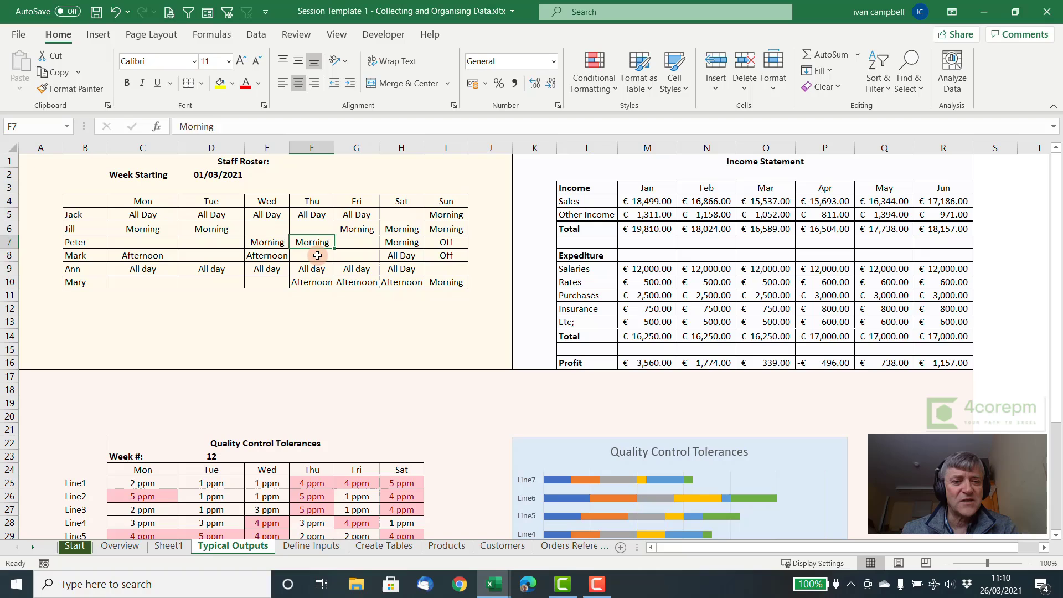
left_click(317, 255)
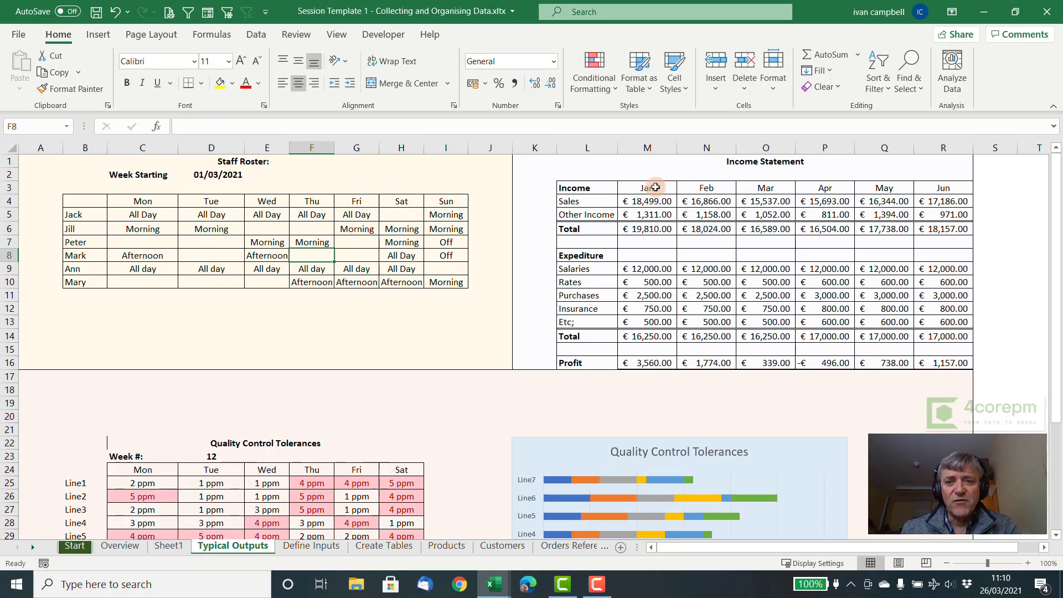
- Select the Income Statement table and inspect January's Sales, Other Income, Total income and Salaries figures
left_click(751, 166)
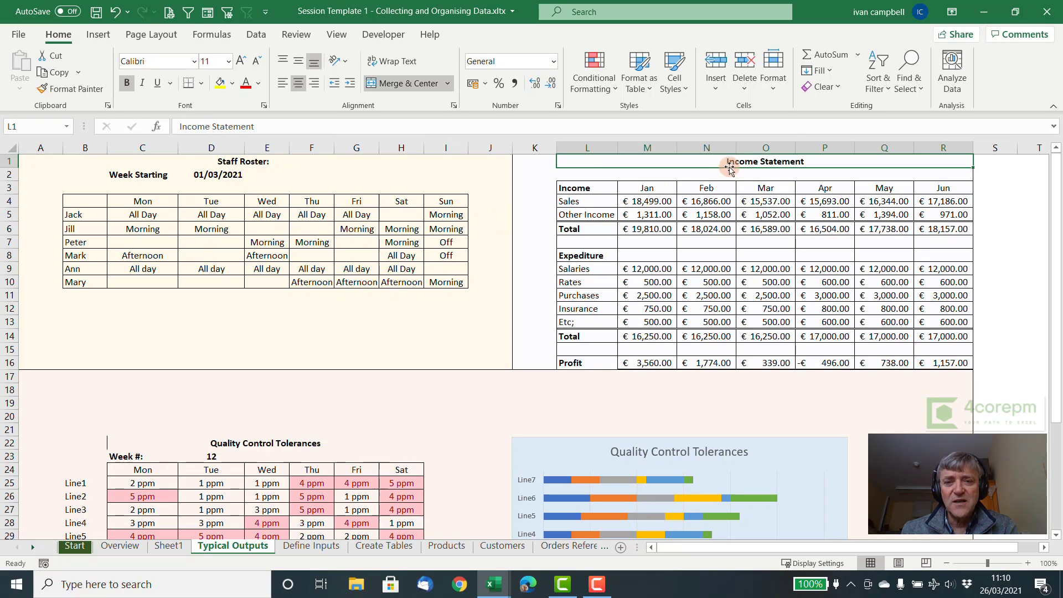
mouse_move(570, 162)
left_mouse_down()
mouse_move(771, 268)
mouse_move(777, 332)
mouse_move(799, 362)
left_mouse_up()
left_click(645, 204)
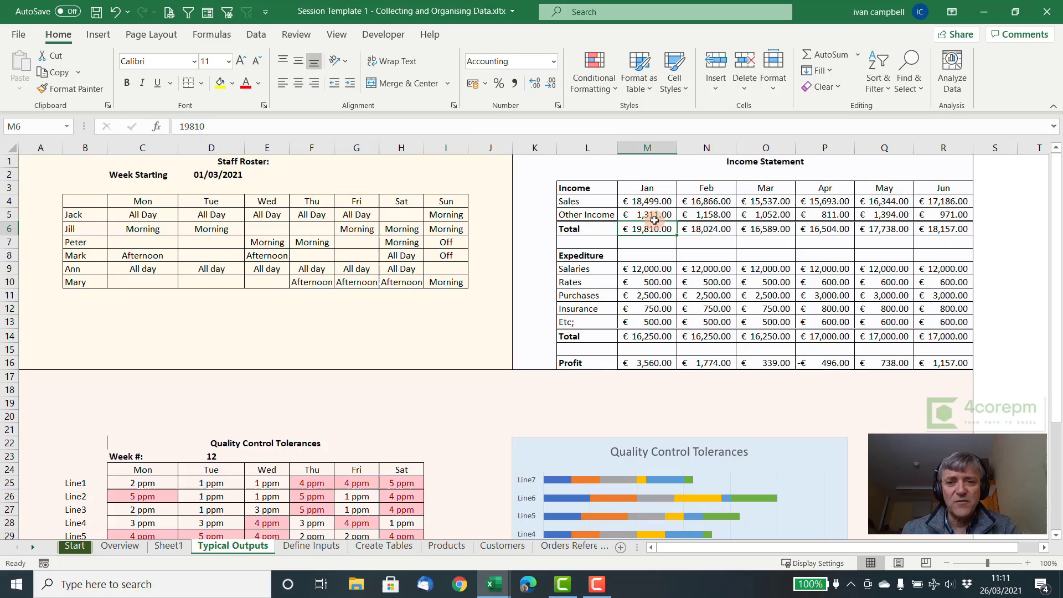
left_click(655, 218)
left_click(654, 230)
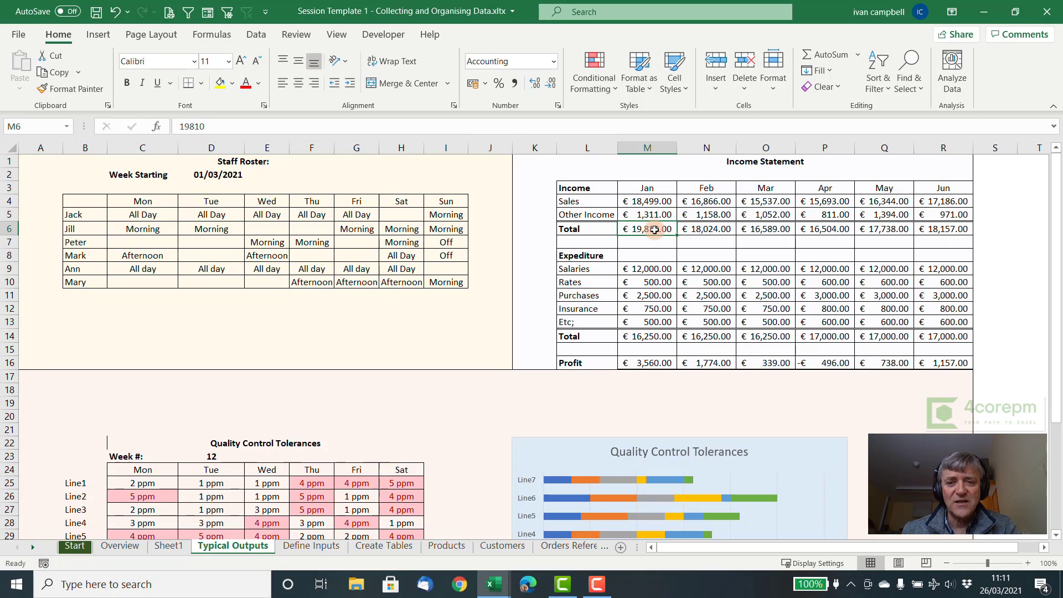
left_click(653, 271)
scroll(746, 279, "down", 4)
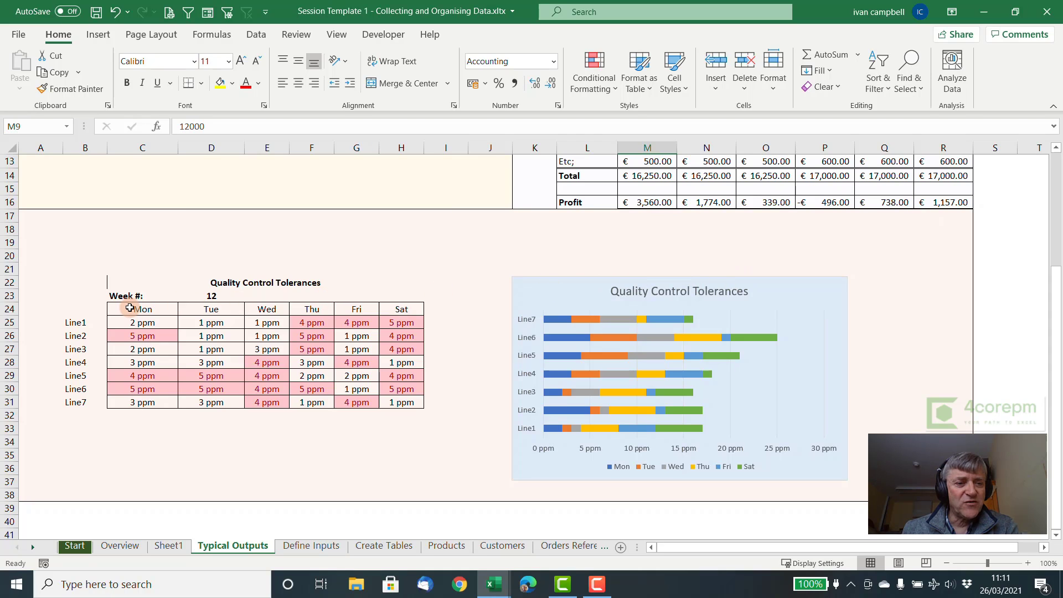
left_click_drag(130, 307, 394, 403)
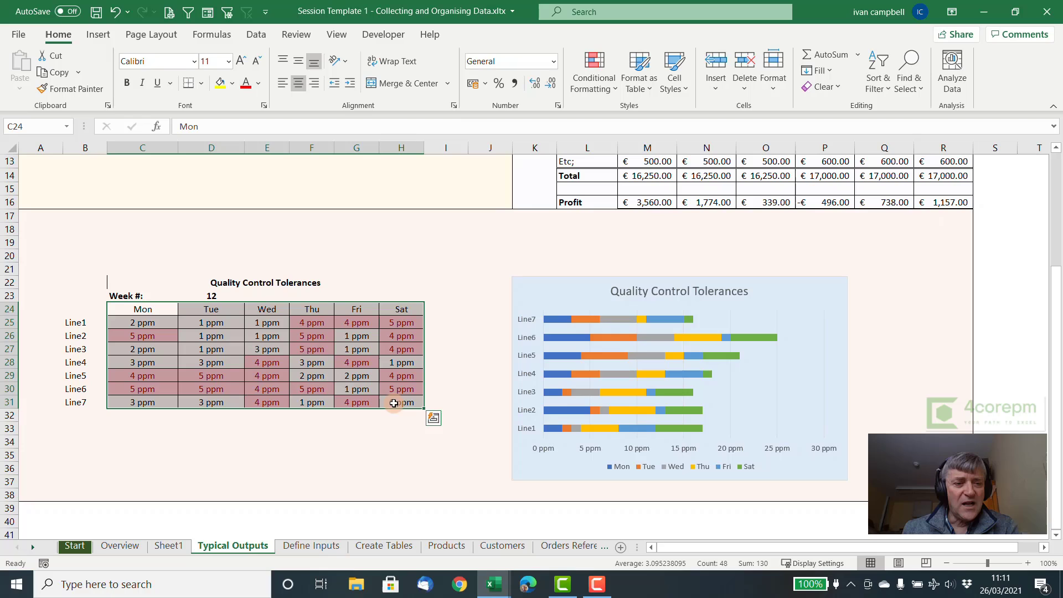
left_click(168, 311)
left_click(206, 325)
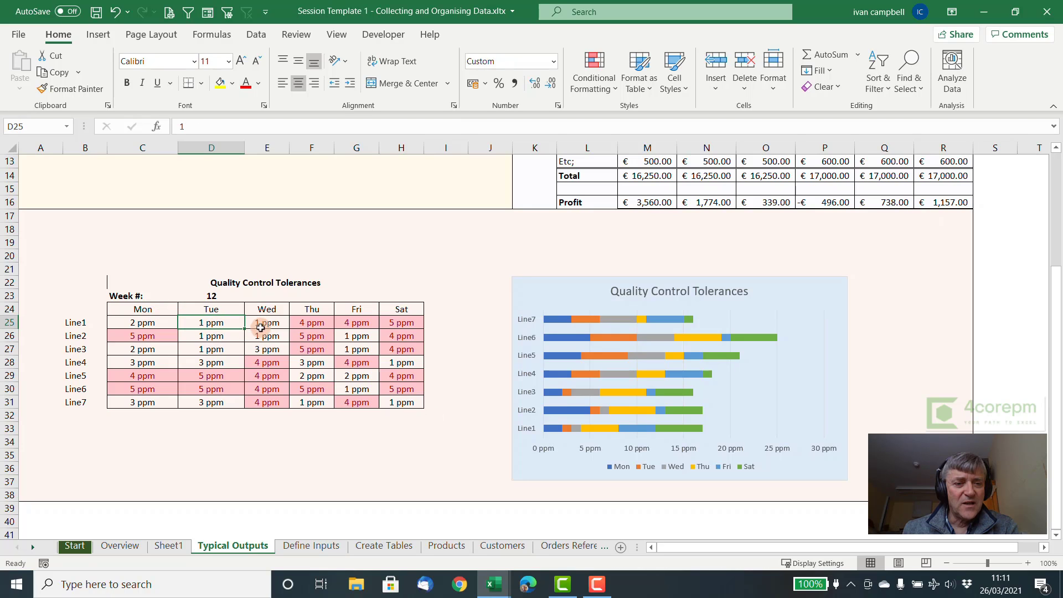
left_click(260, 327)
left_click(310, 335)
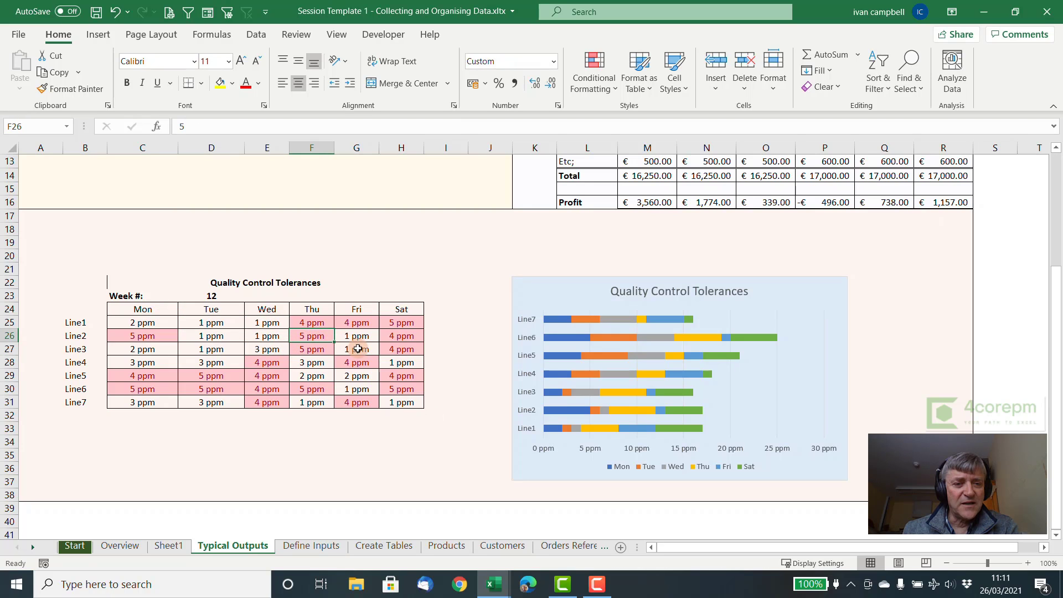
left_click(358, 348)
left_click(355, 324)
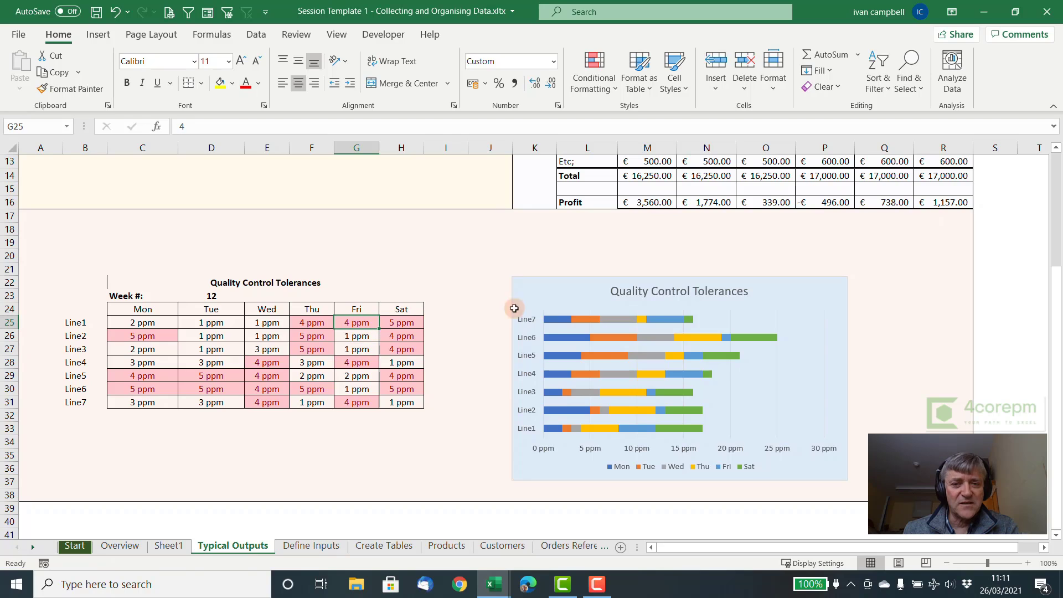
left_click(608, 299)
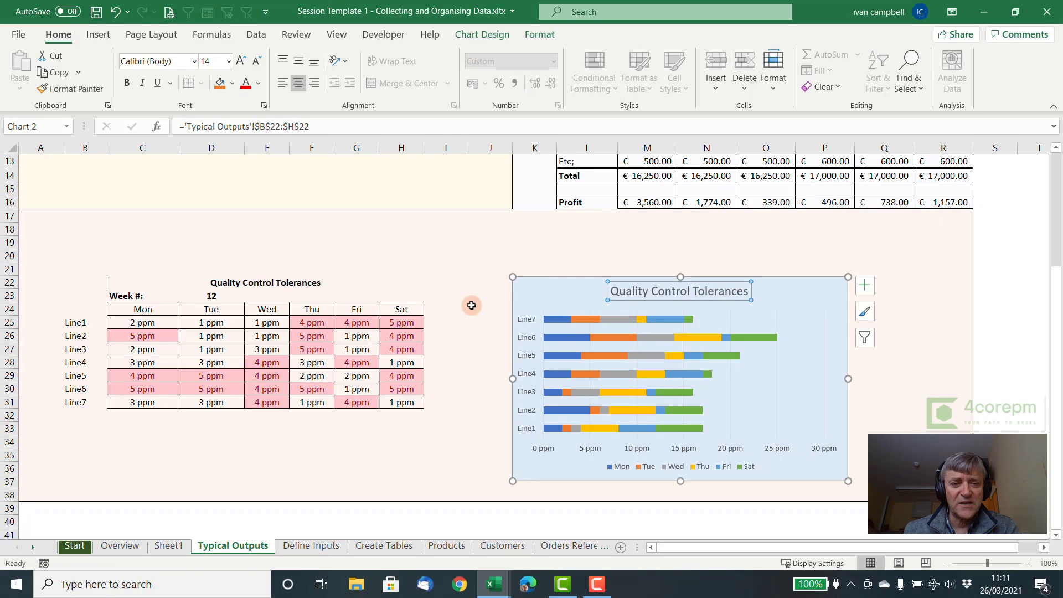
left_click(389, 309)
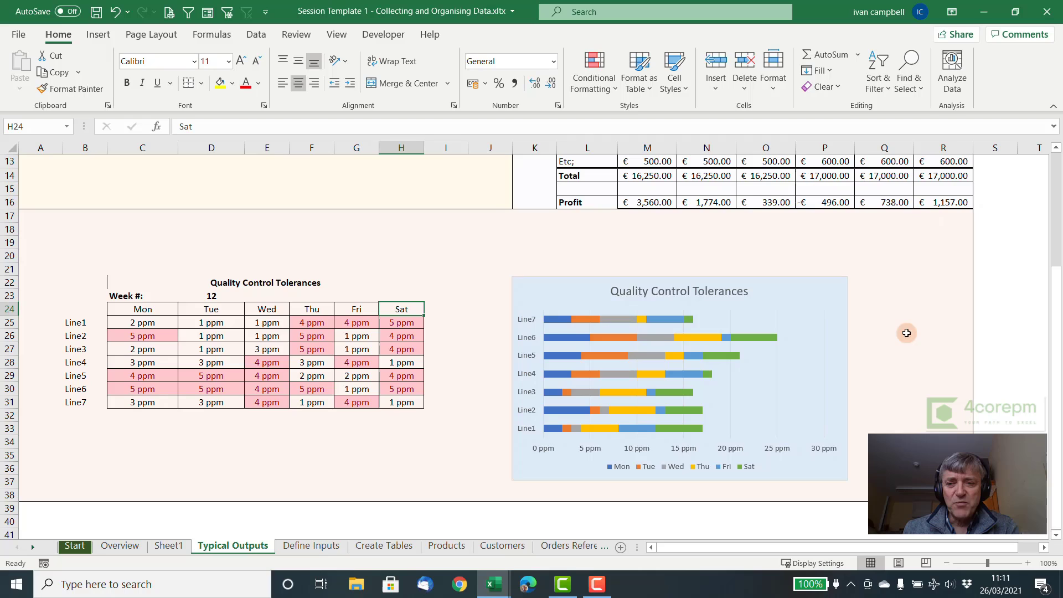
scroll(1054, 344, "up", 4)
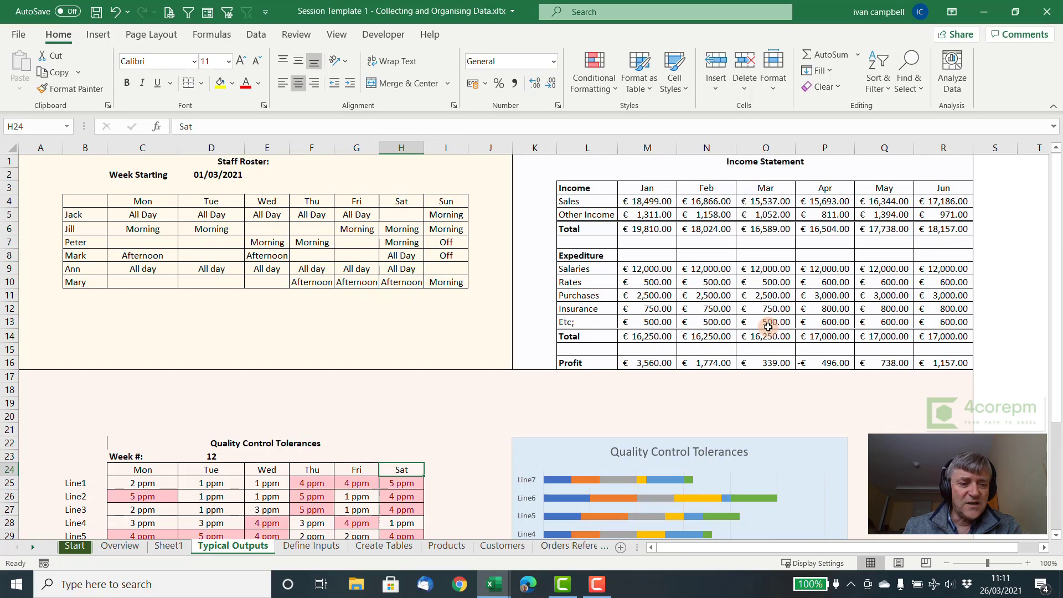
- Switch to the Overview sheet and scroll down through the example reports, then back to the top
left_click(119, 545)
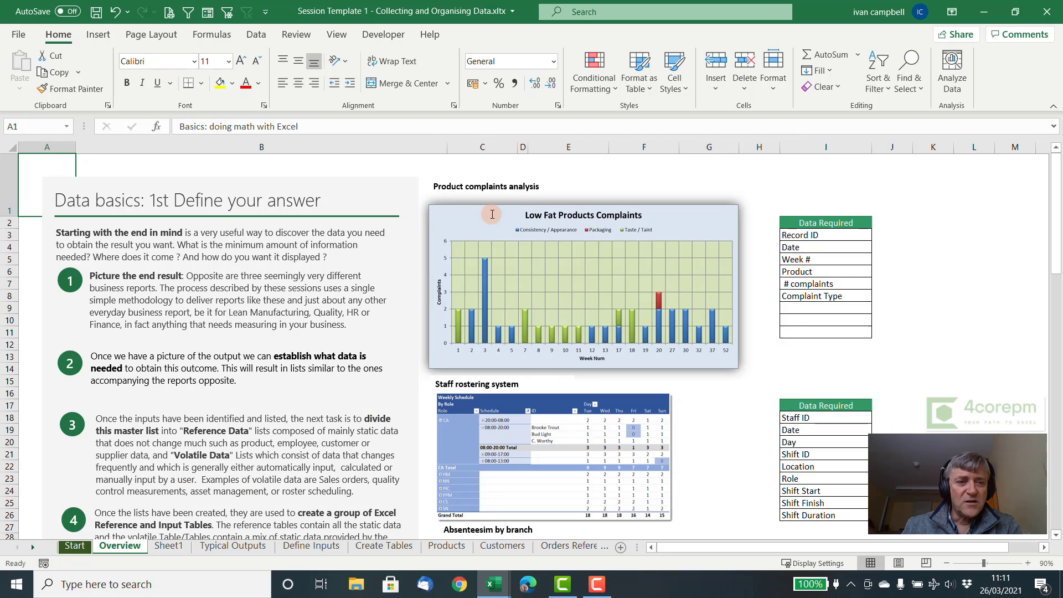
scroll(491, 216, "down", 6)
scroll(491, 216, "up", 6)
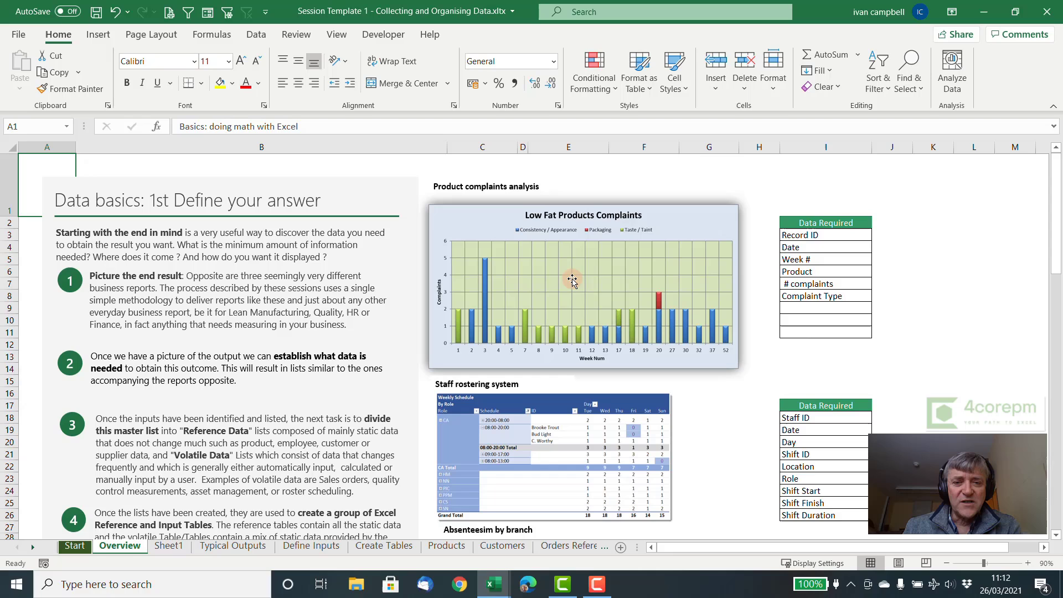
scroll(571, 280, "down", 4)
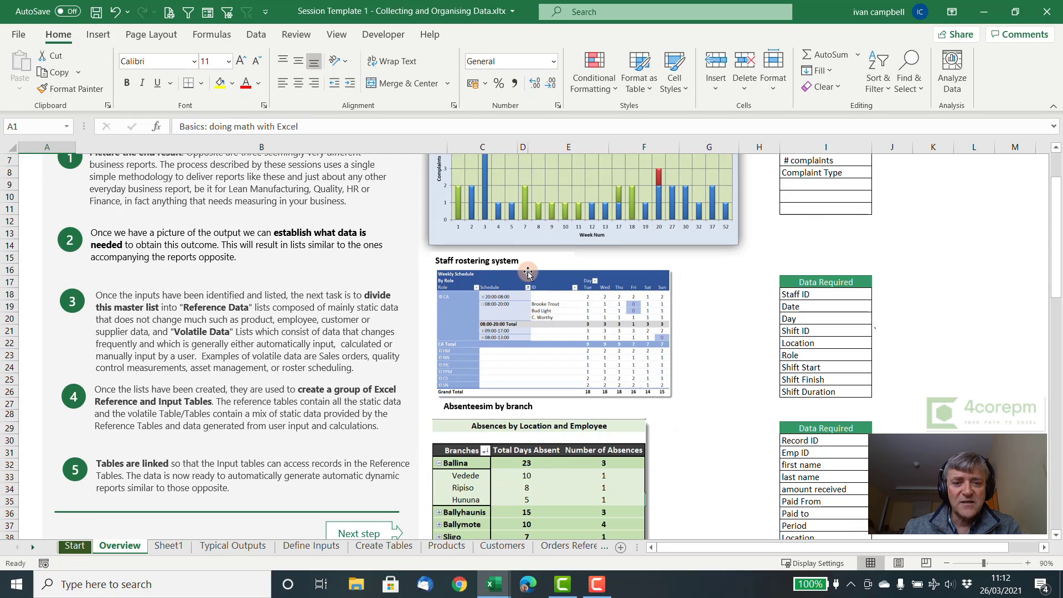
scroll(594, 320, "down", 1)
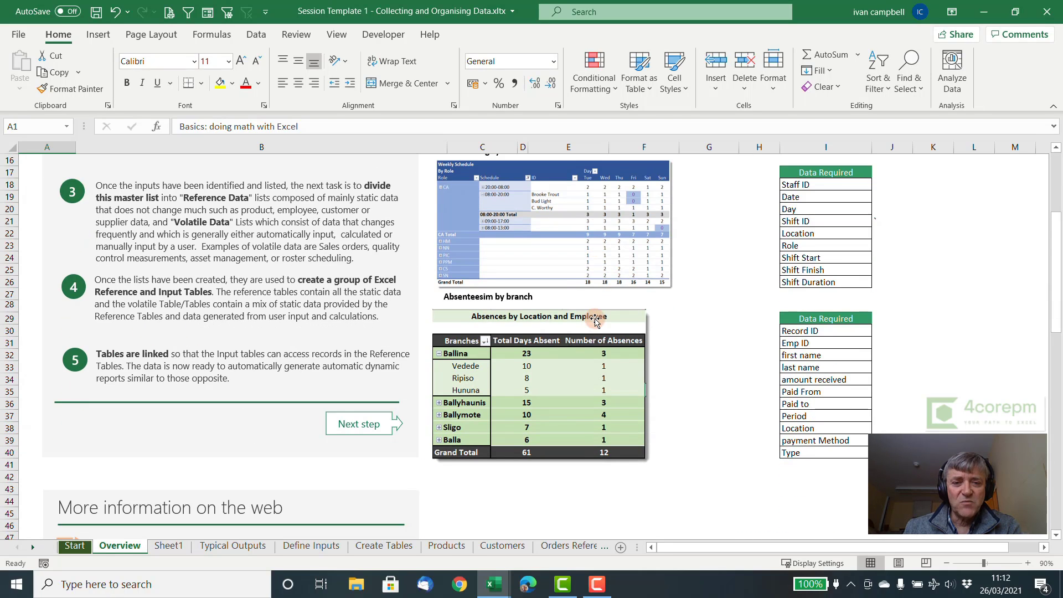
scroll(604, 301, "up", 5)
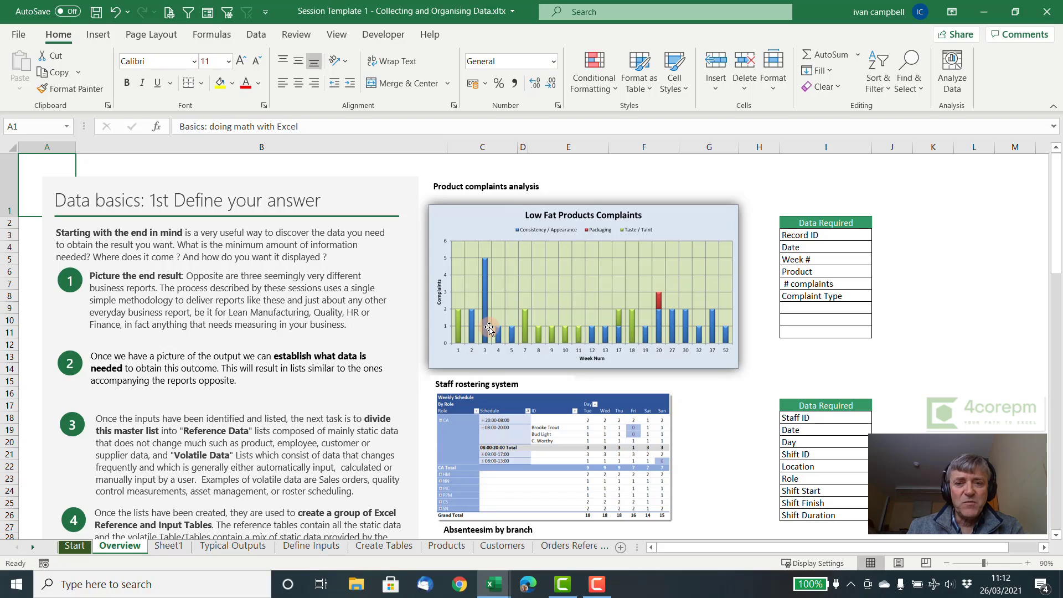
- Select the complaints Data Required fields and go through Date, Week #, Product, # complaints and Complaint Type
left_click_drag(823, 235, 821, 293)
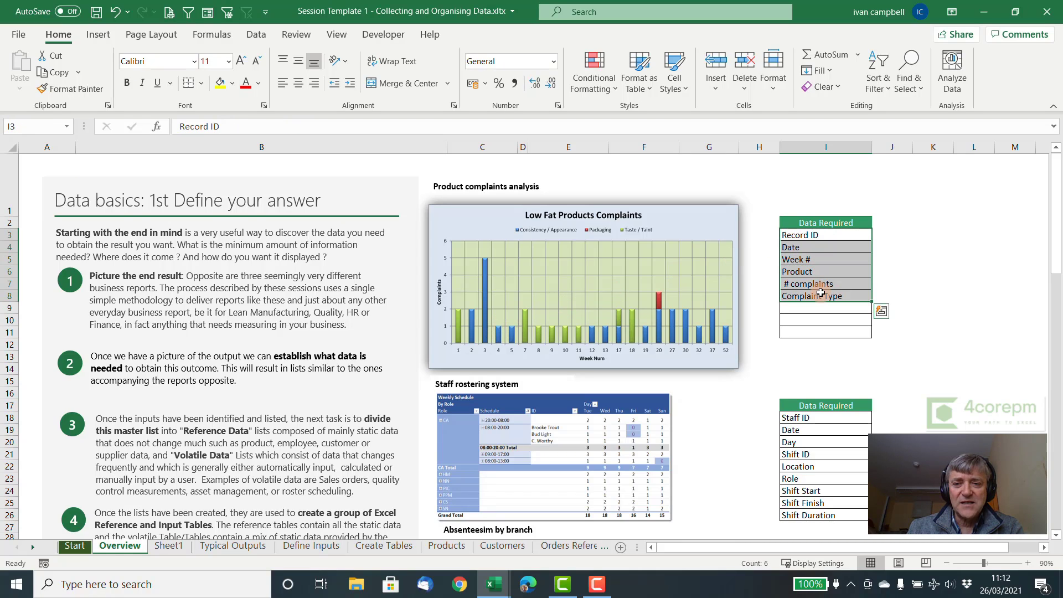
left_click(817, 250)
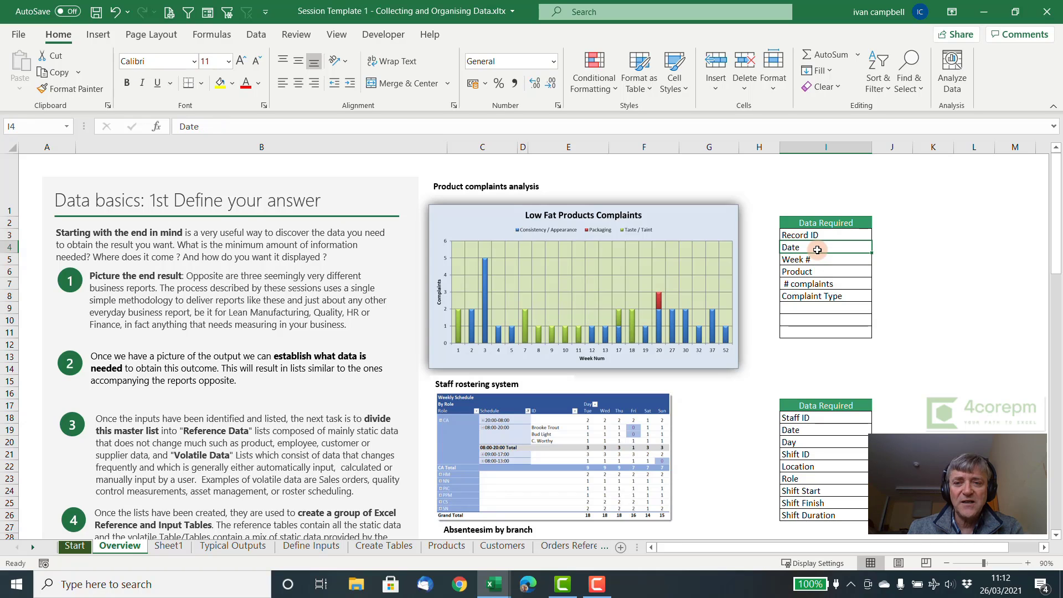
left_click(818, 260)
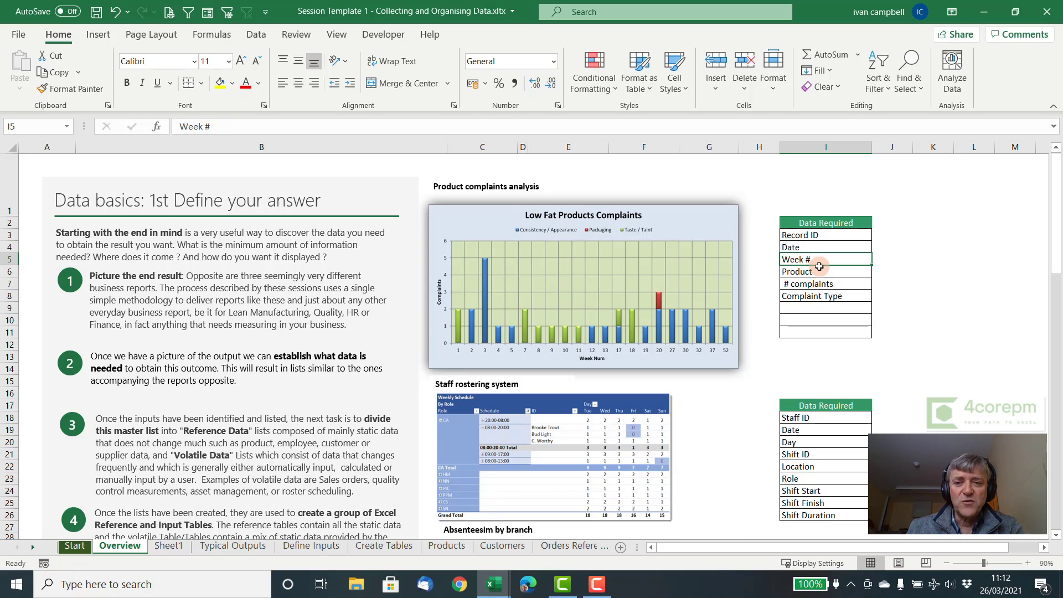
left_click(820, 272)
left_click(833, 286)
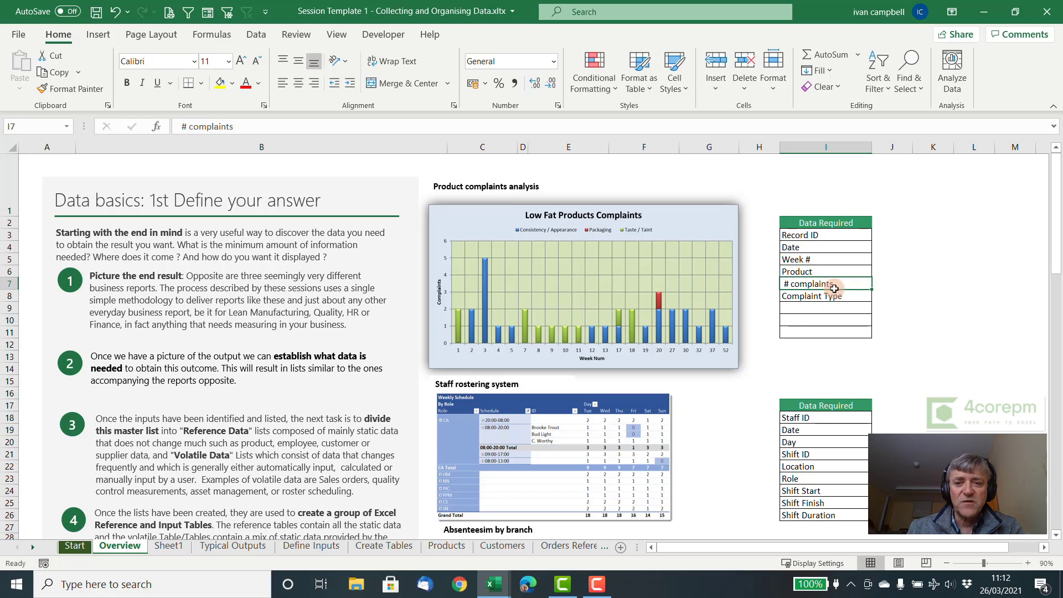
left_click(835, 295)
- Go through the rostering list fields Shift ID, Location, Role, Shift Finish and Shift Duration
scroll(835, 296, "down", 3)
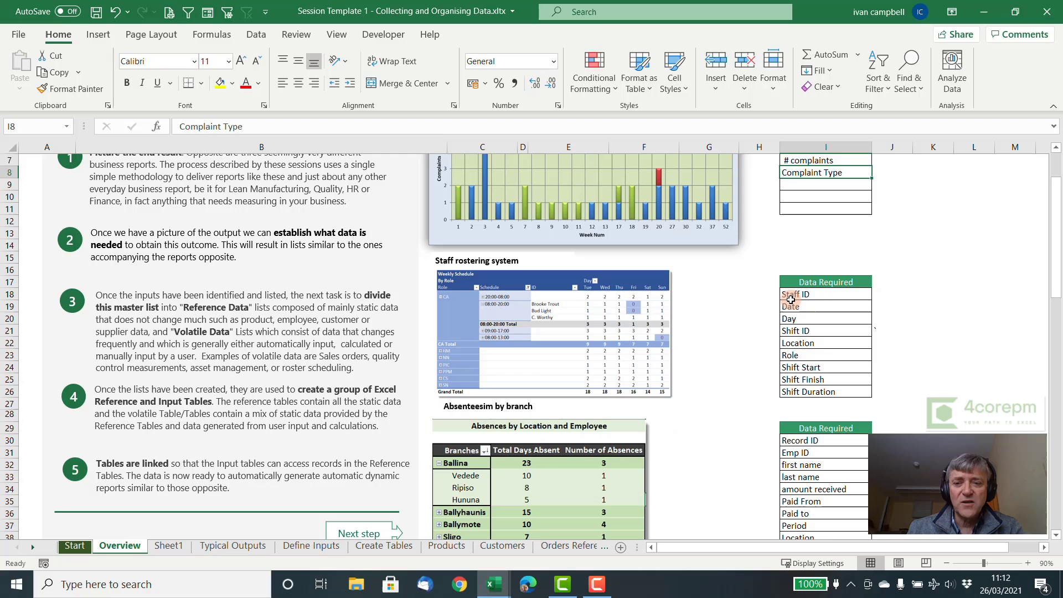
left_click(808, 331)
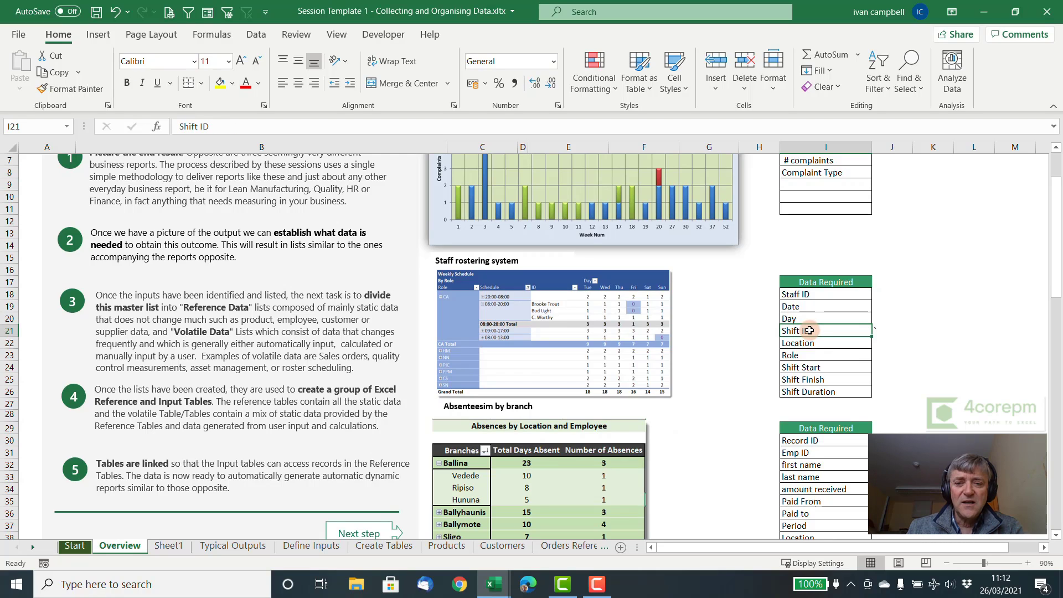
left_click(805, 343)
left_click(807, 355)
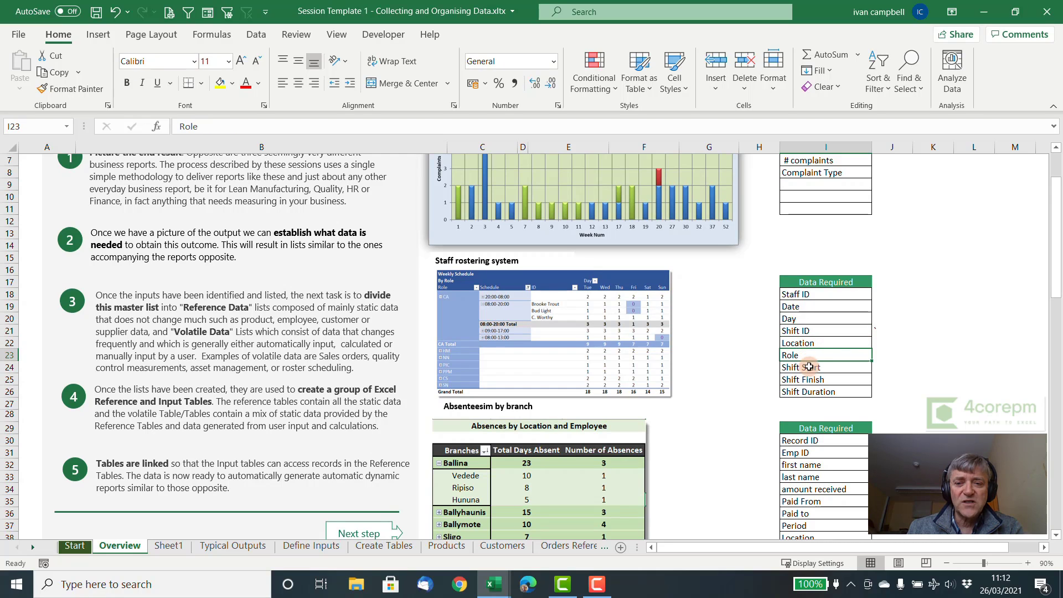
left_click(820, 380)
left_click(817, 392)
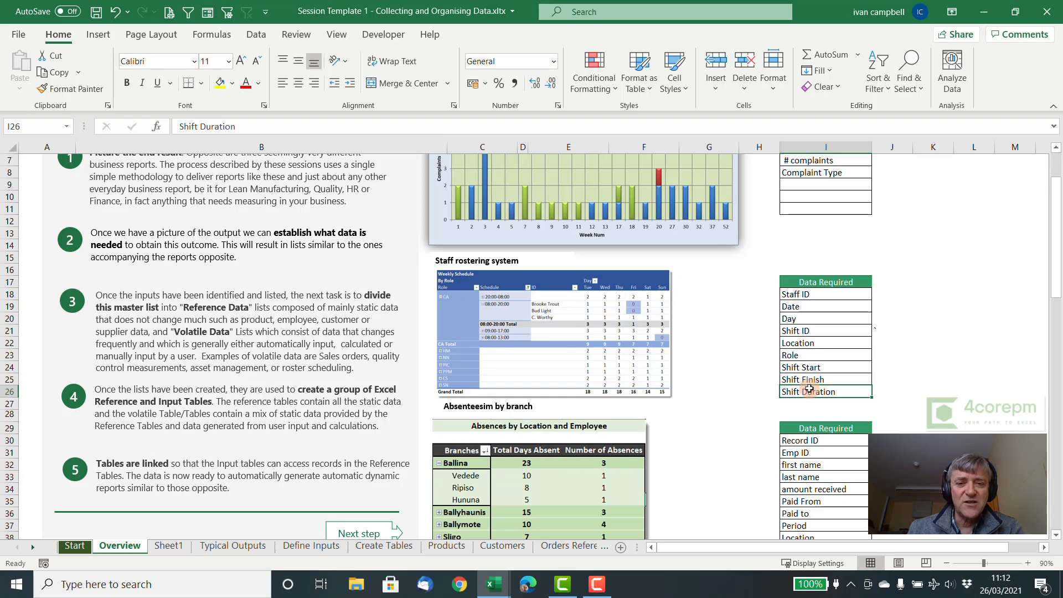
- Go through the absence list fields Record ID, Emp ID, Paid From, Paid to and Location
scroll(765, 353, "down", 3)
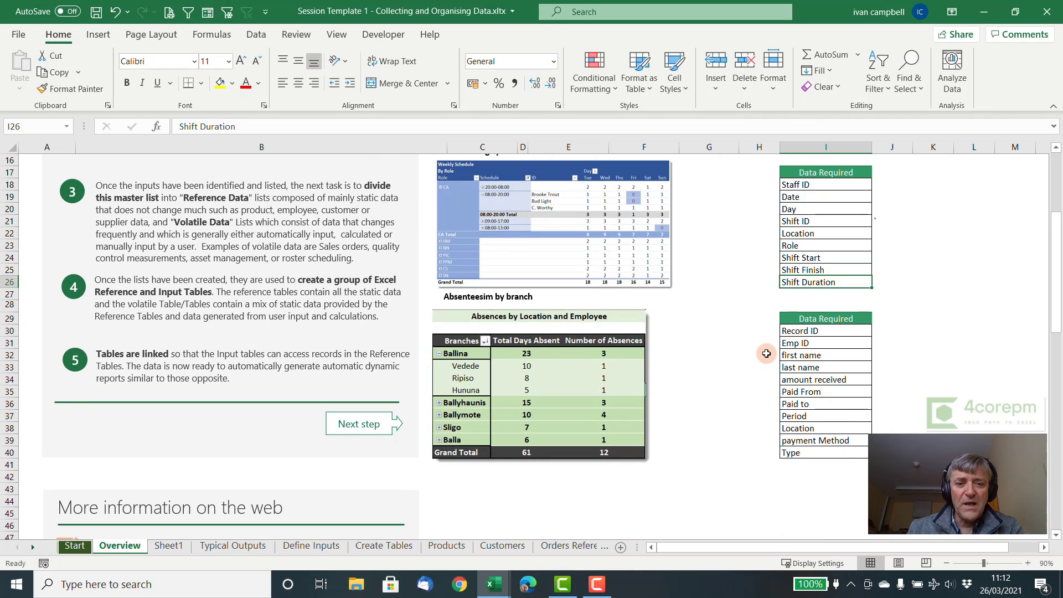
left_click(827, 331)
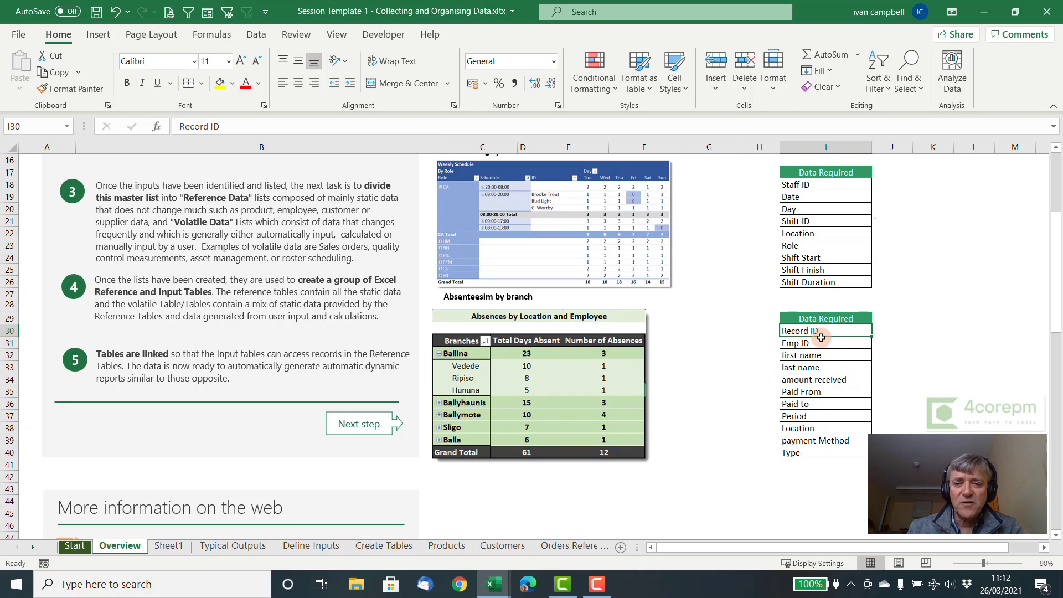
left_click(815, 343)
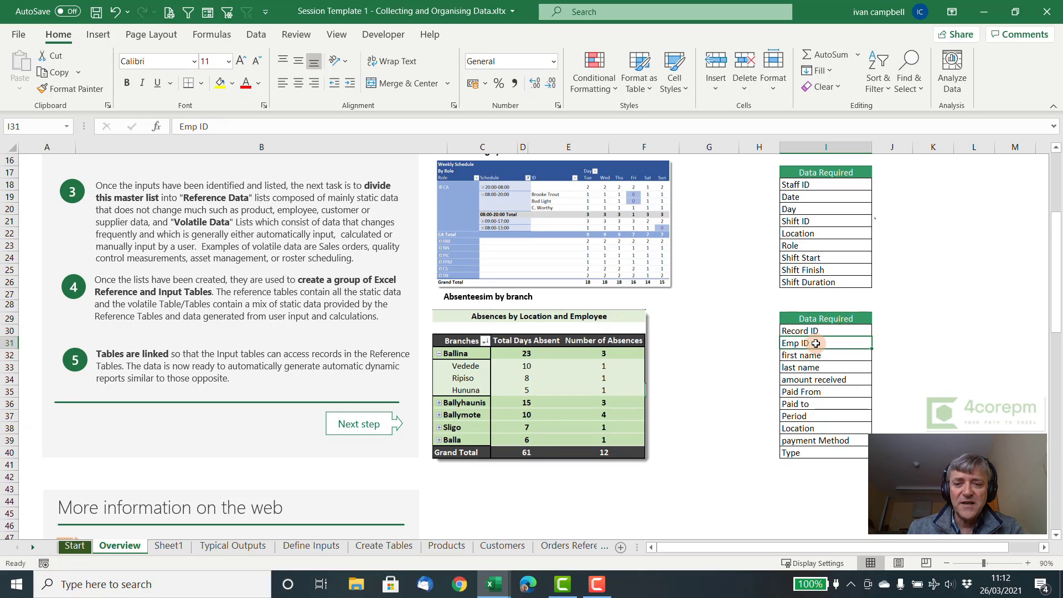
left_click(799, 391)
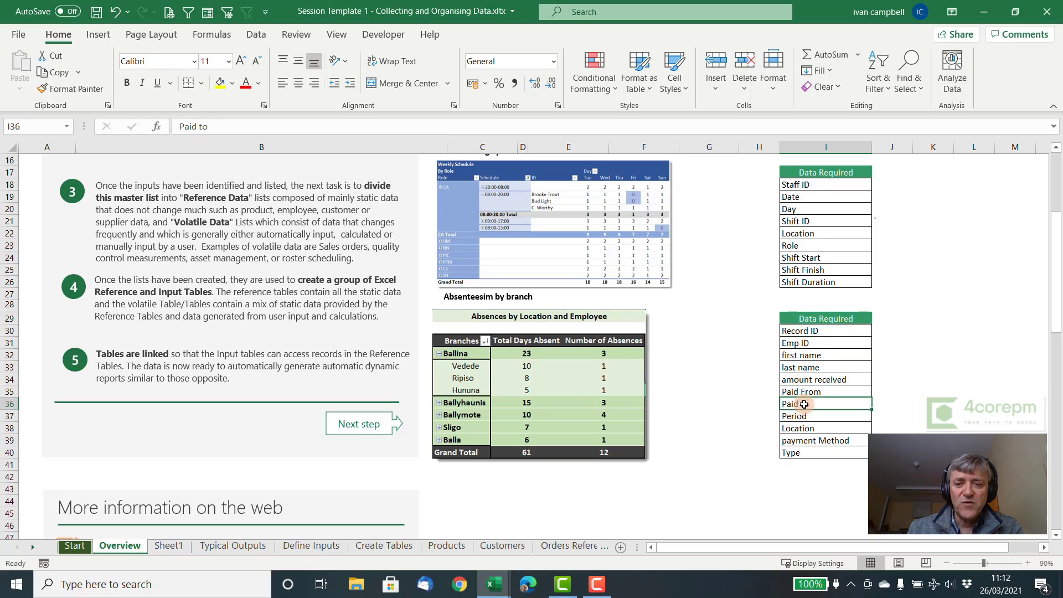
left_click(805, 404)
left_click(814, 430)
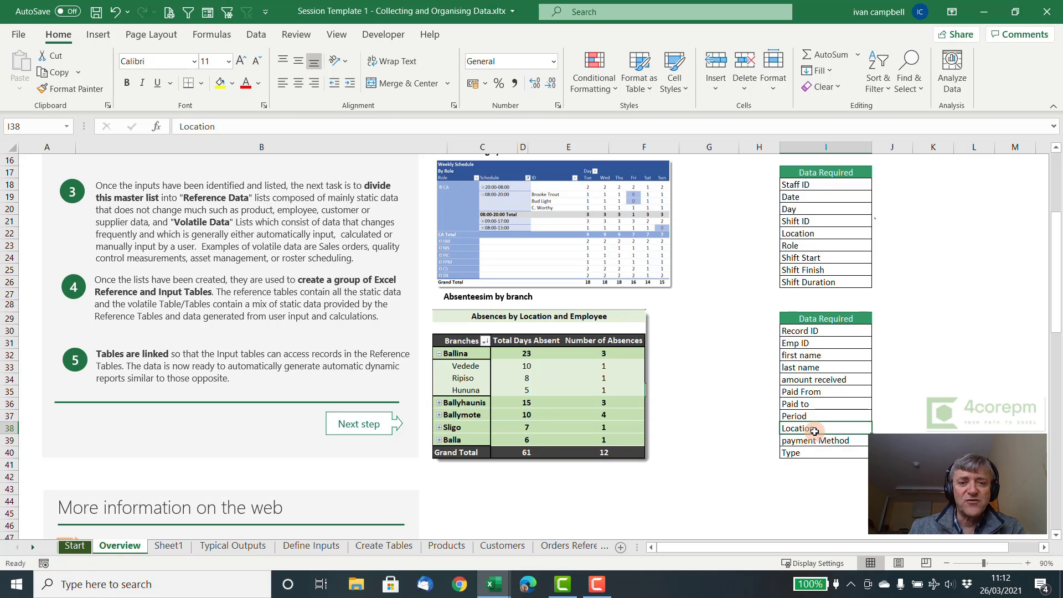
- Select the complaint, rostering and absence field ranges in turn, from Record ID to Type
scroll(814, 431, "up", 5)
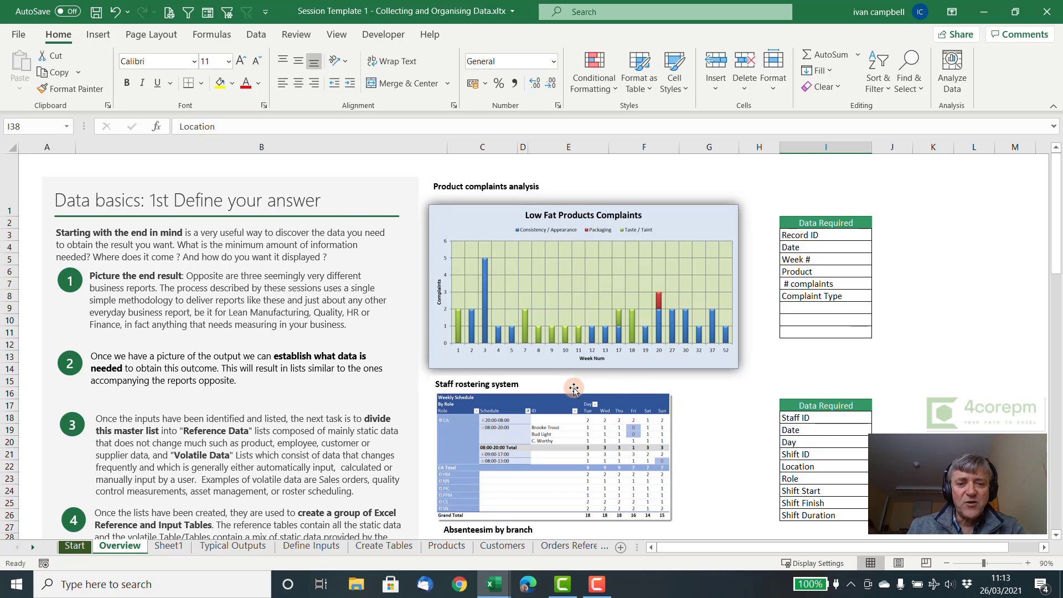
scroll(573, 389, "down", 4)
scroll(574, 389, "up", 4)
left_click_drag(814, 235, 824, 297)
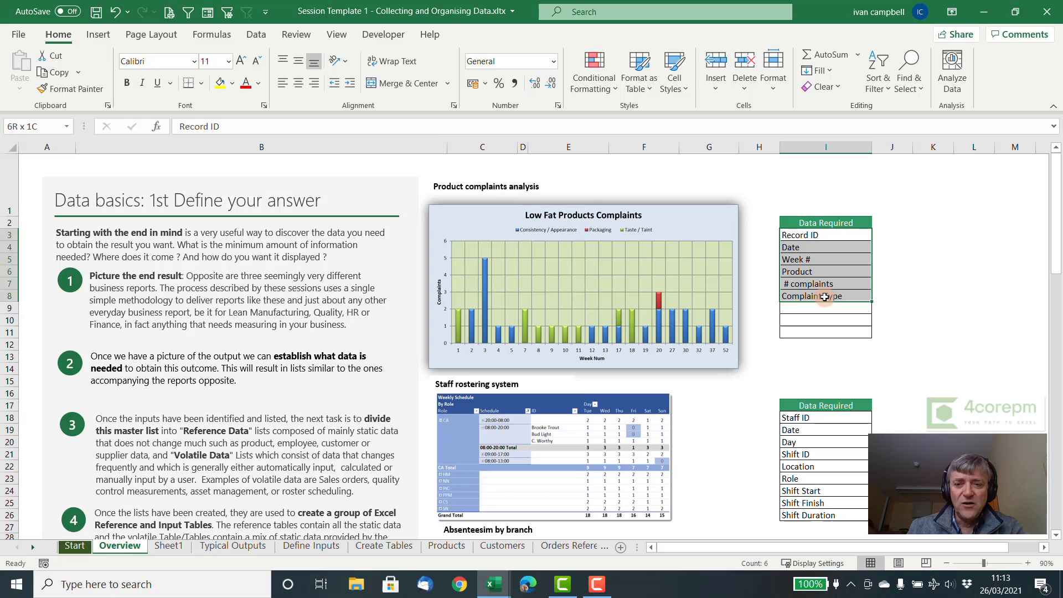
left_click_drag(838, 235, 836, 299)
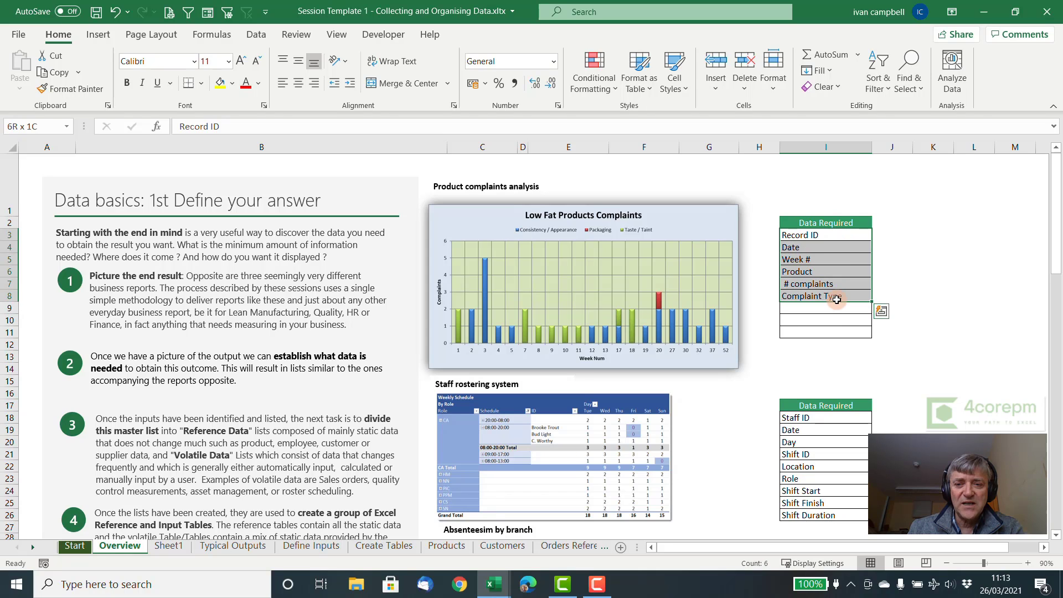
left_click_drag(808, 417, 816, 510)
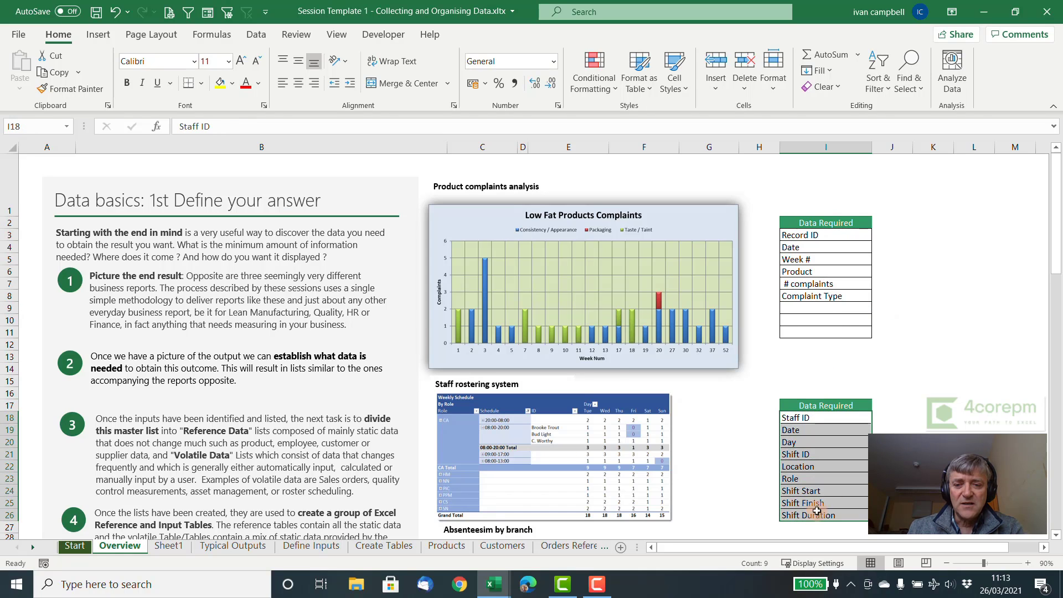
scroll(816, 510, "down", 4)
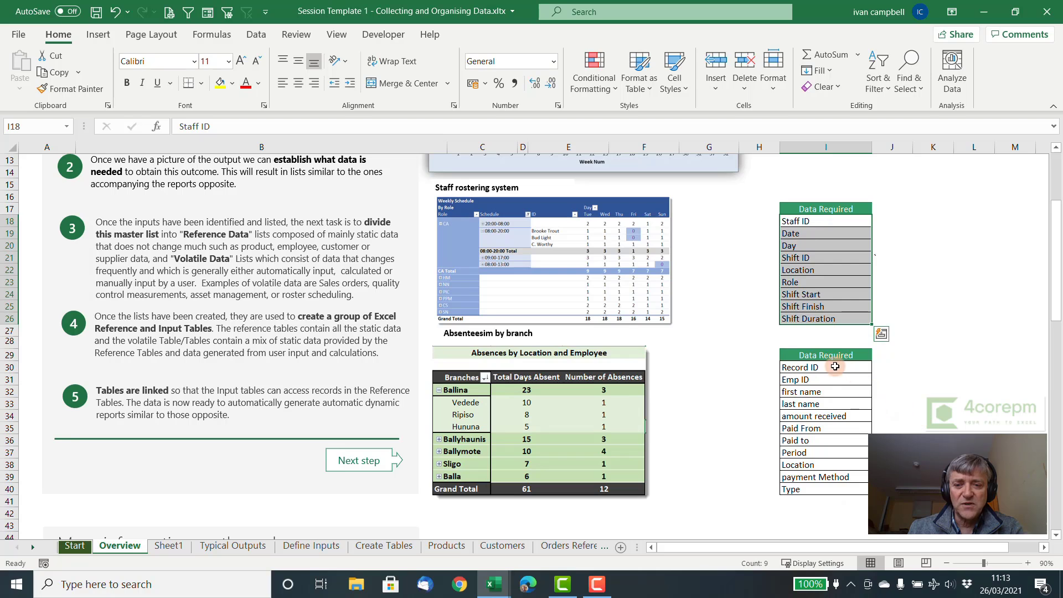
left_click_drag(834, 366, 818, 490)
left_click(363, 460)
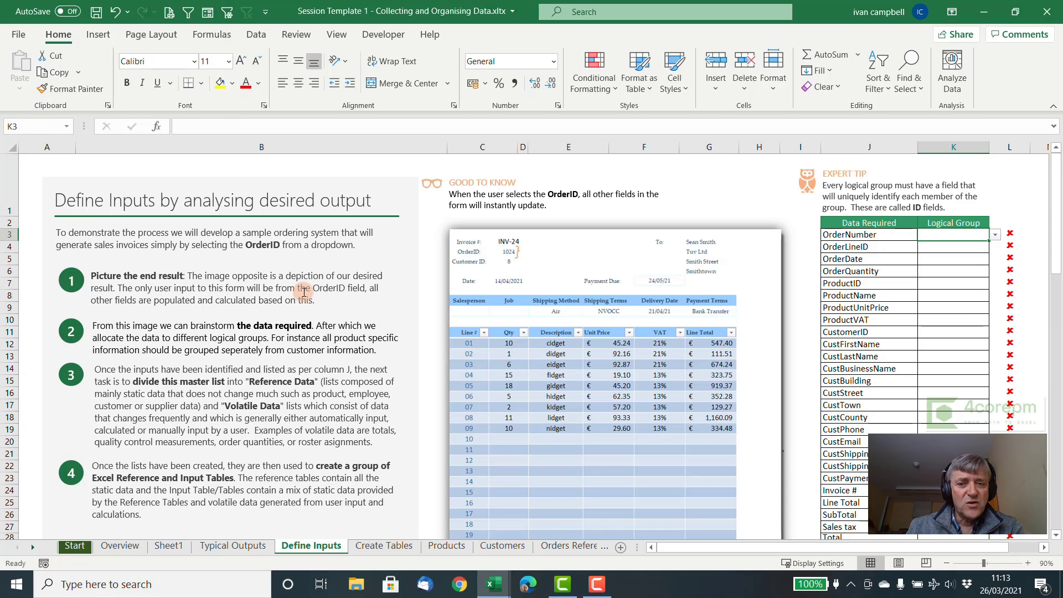
scroll(304, 292, "down", 2)
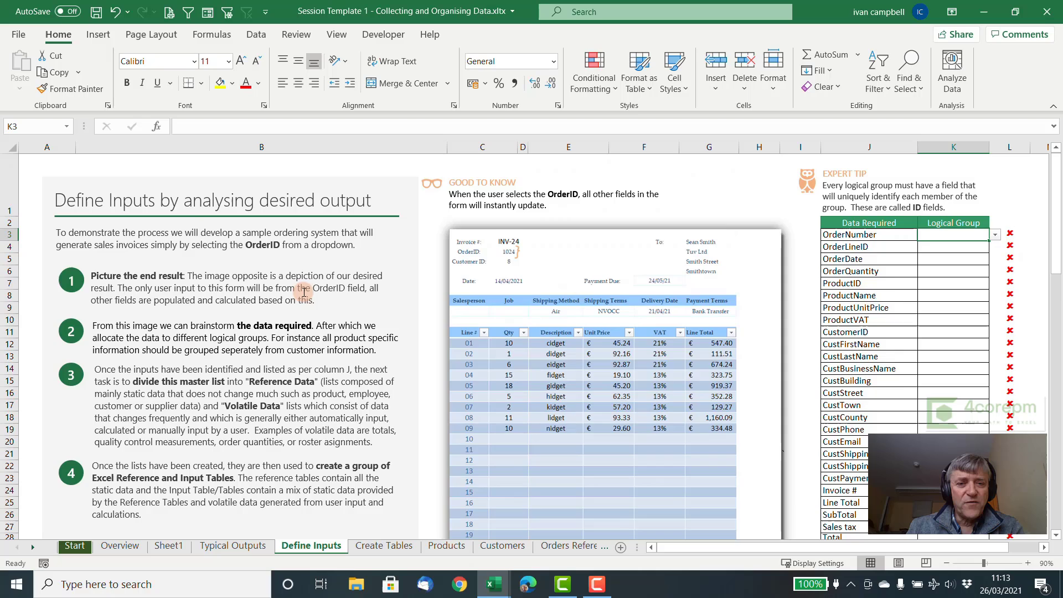
scroll(304, 291, "up", 2)
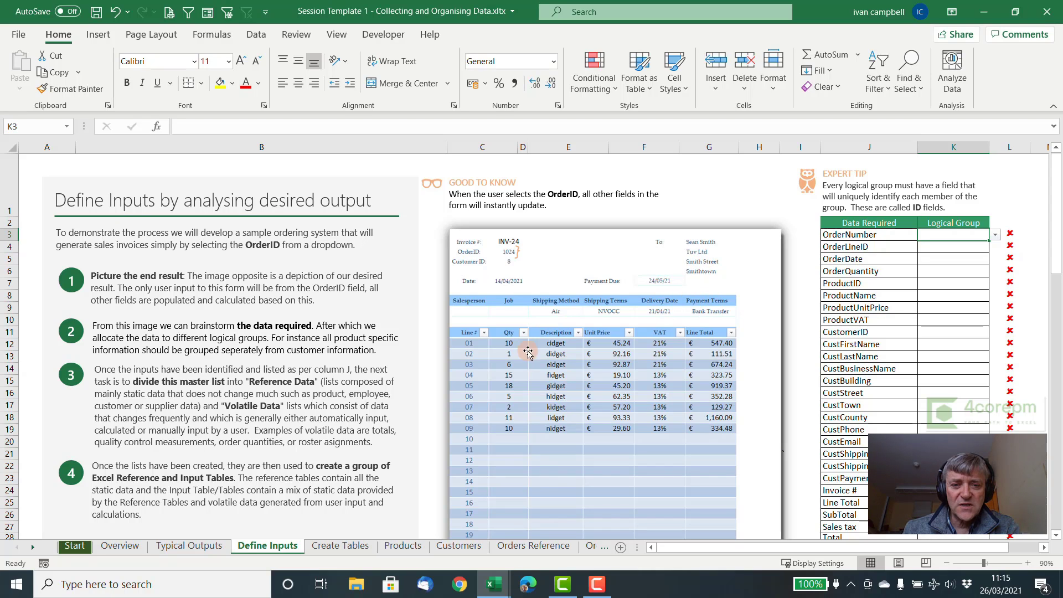
scroll(554, 374, "down", 2)
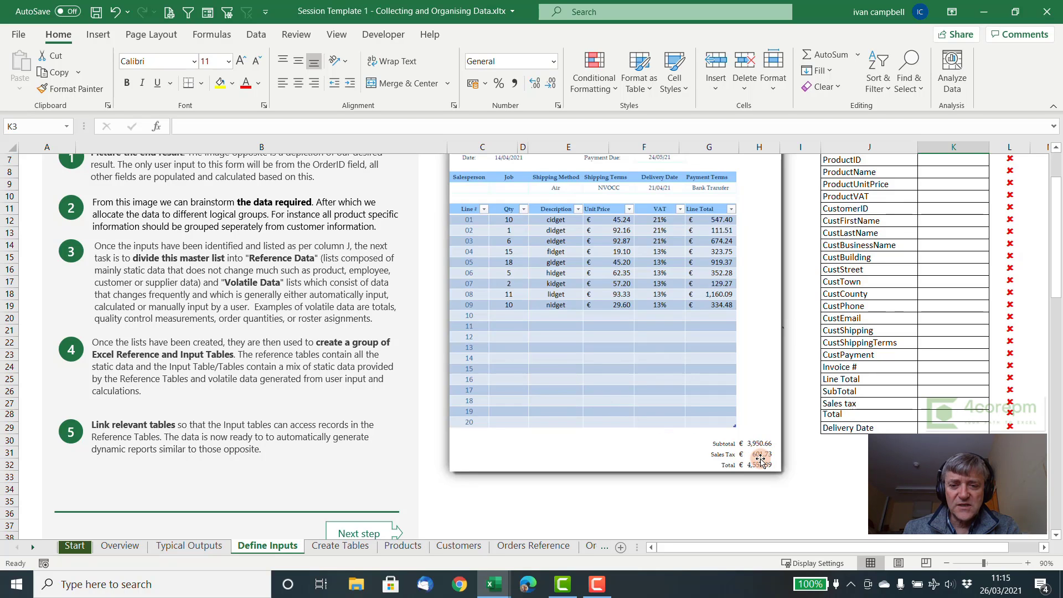
scroll(693, 397, "up", 2)
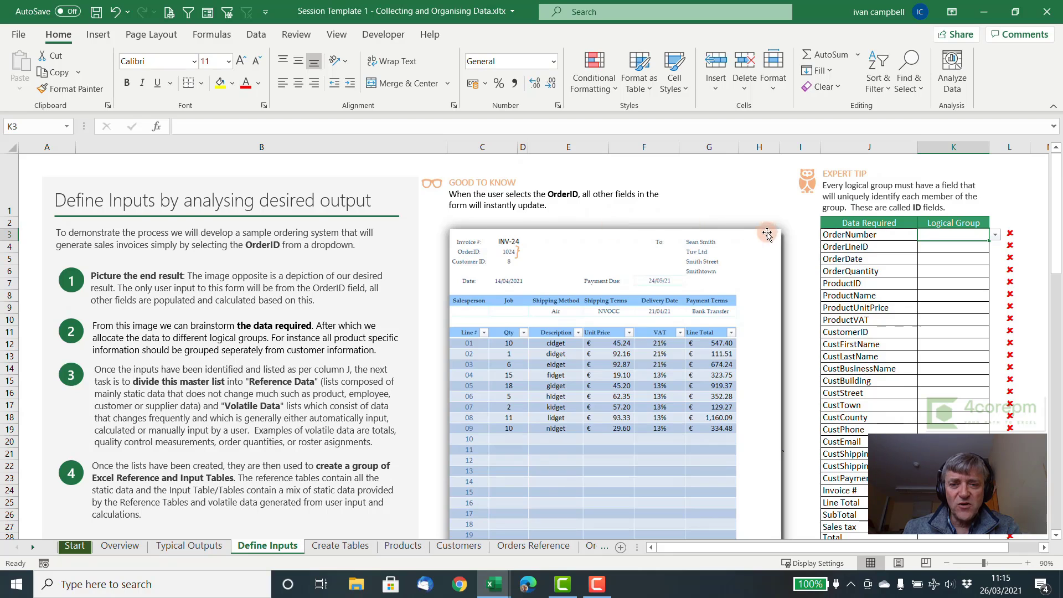
scroll(761, 276, "down", 2)
scroll(759, 289, "up", 2)
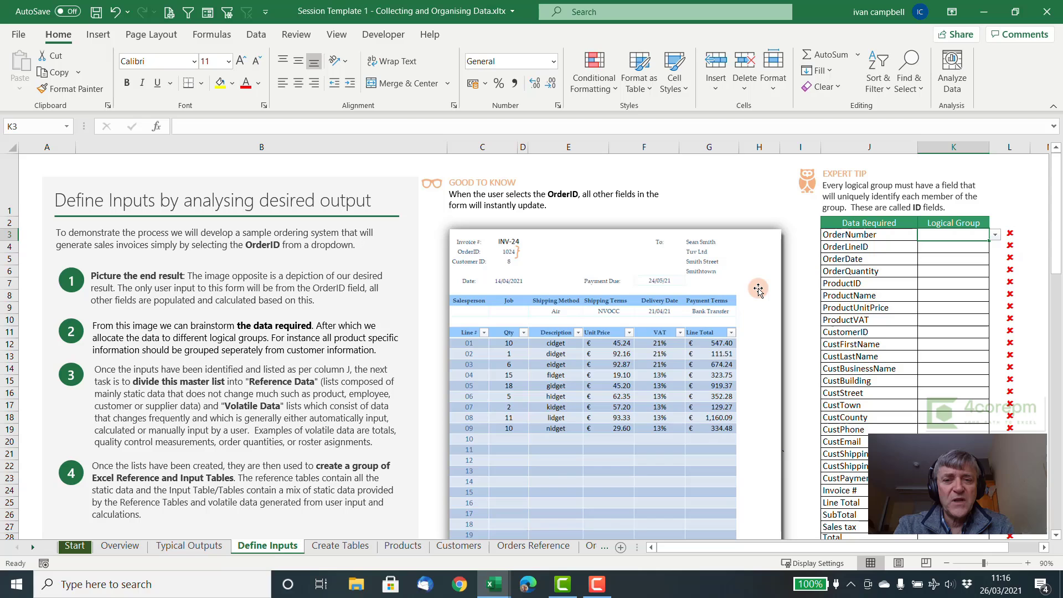
scroll(758, 289, "down", 2)
scroll(759, 289, "up", 2)
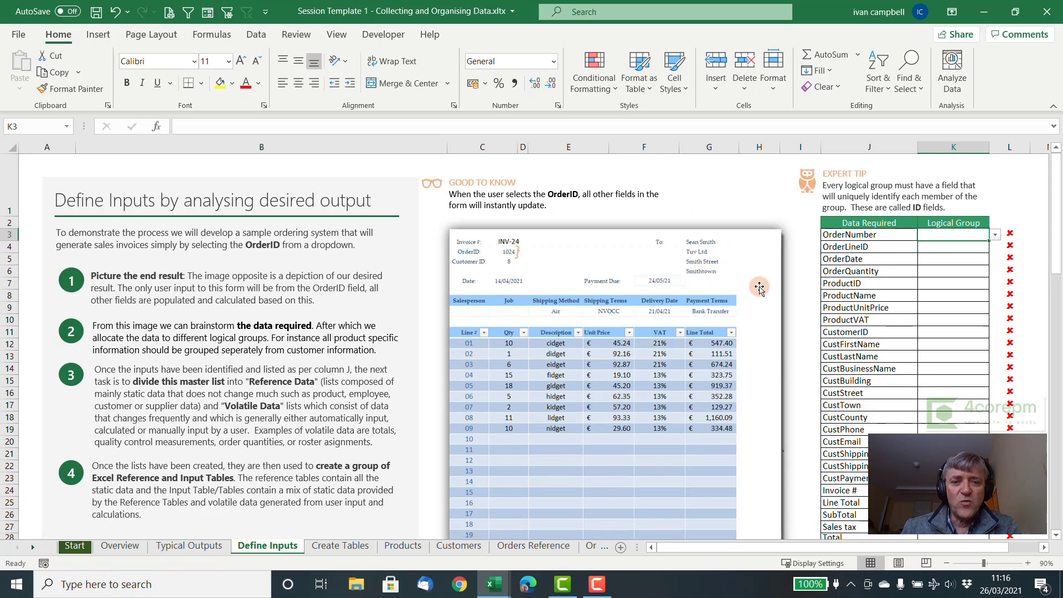
scroll(759, 289, "down", 2)
scroll(759, 289, "up", 2)
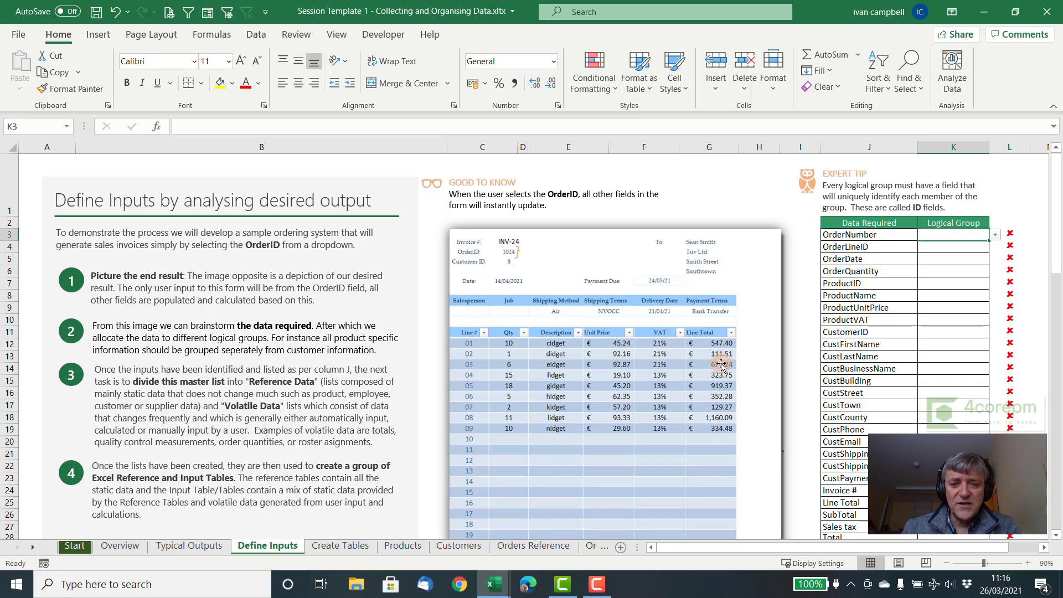
scroll(663, 341, "down", 1)
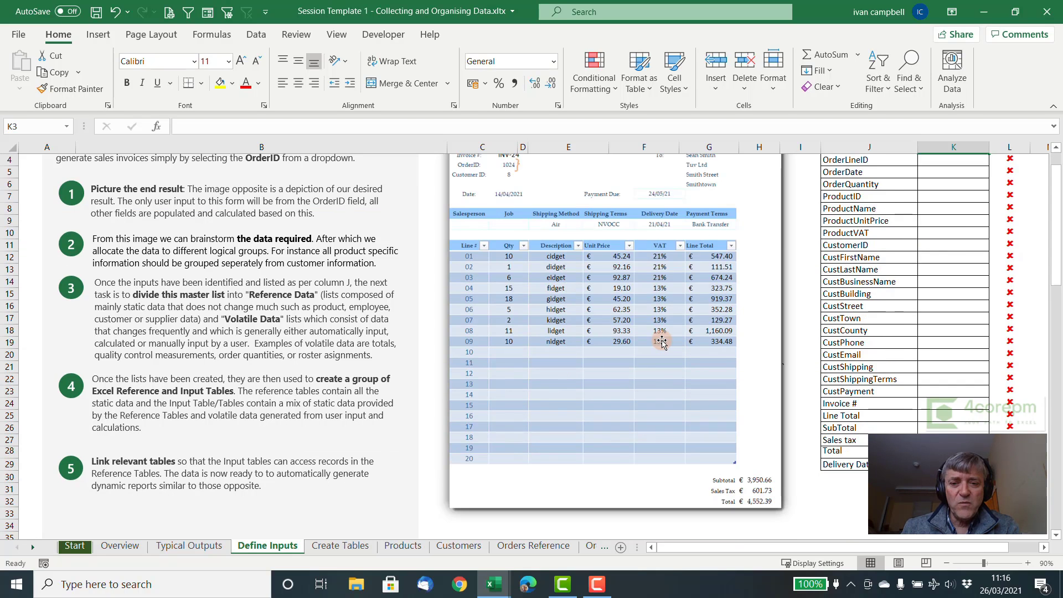
scroll(662, 341, "up", 1)
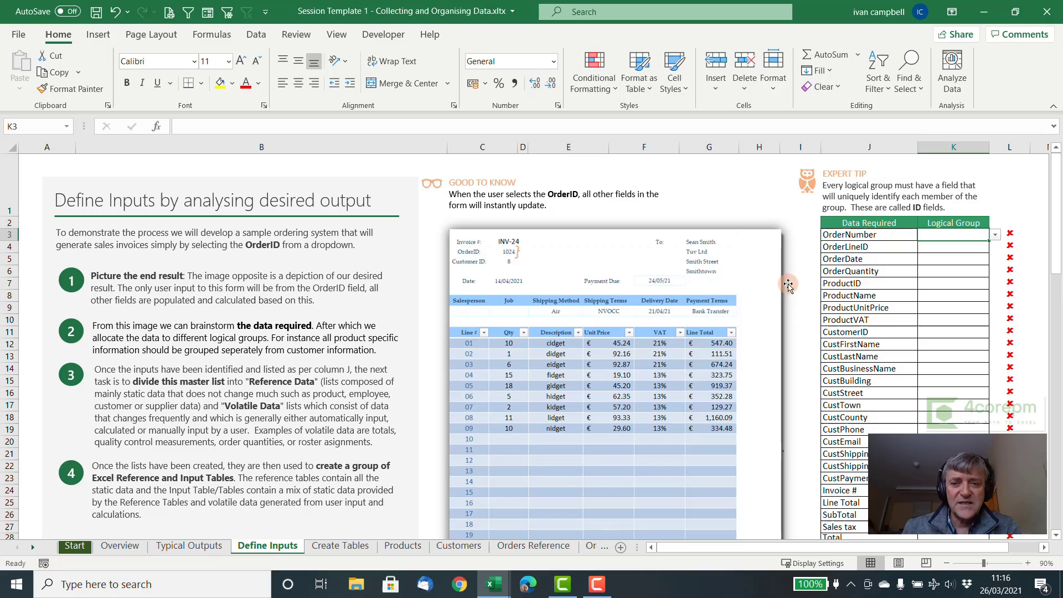
left_click_drag(866, 235, 856, 347)
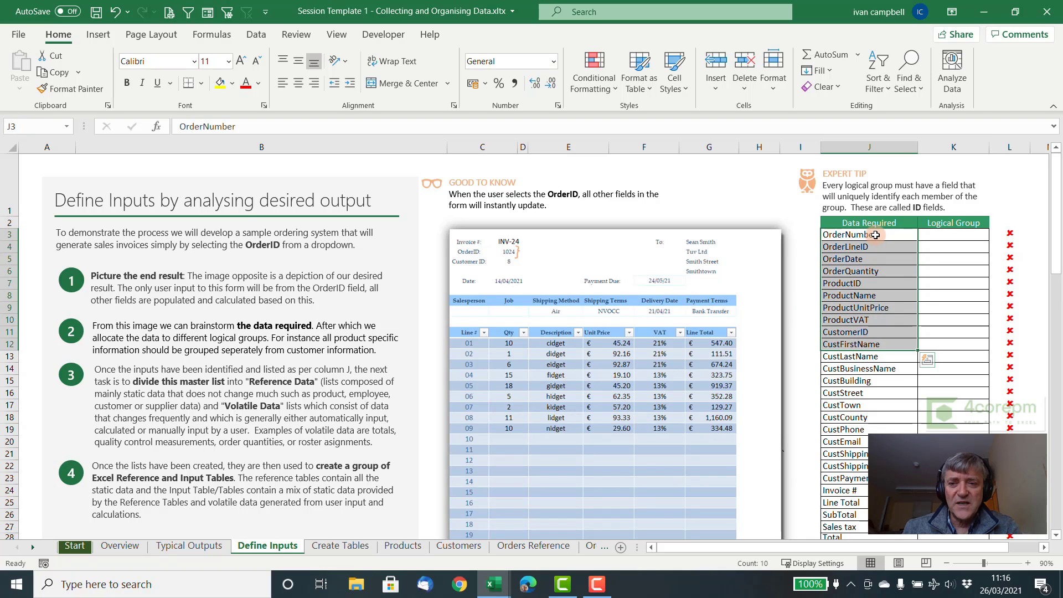
left_click_drag(875, 235, 863, 407)
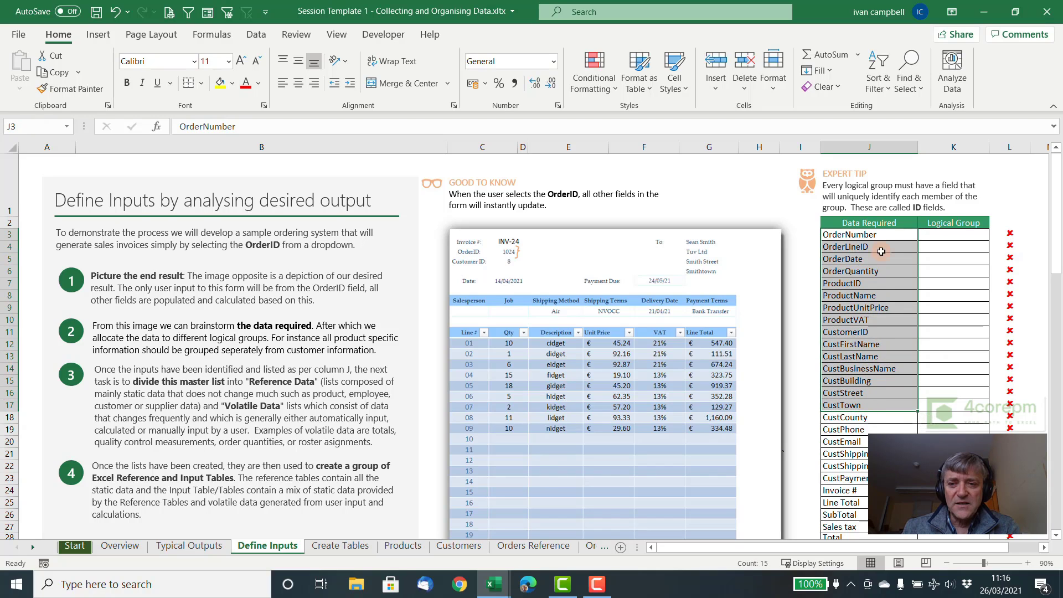
mouse_move(881, 235)
left_mouse_down()
mouse_move(881, 344)
mouse_move(883, 237)
left_mouse_up()
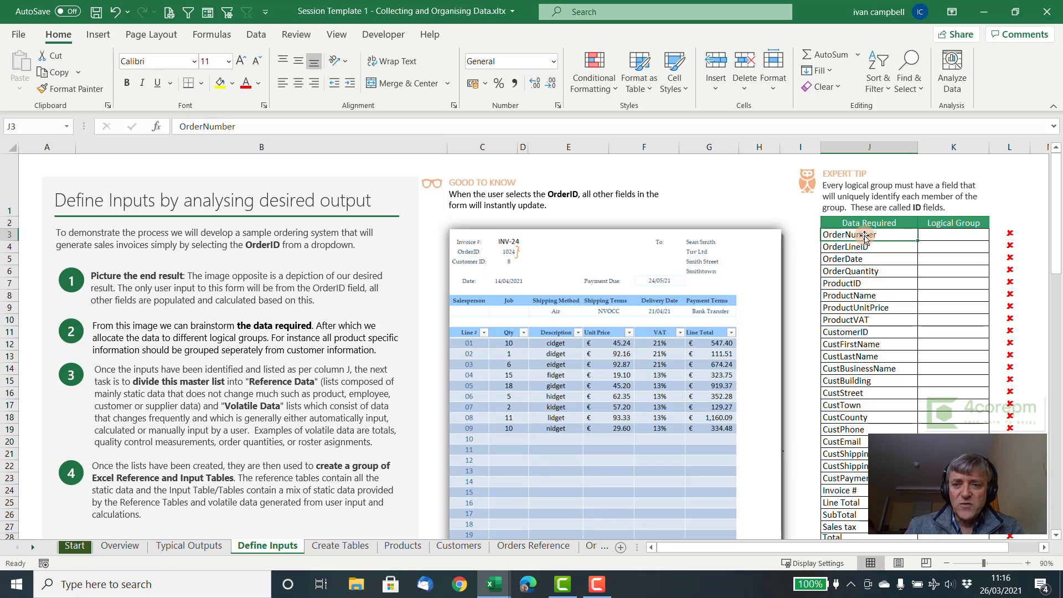
left_click_drag(864, 235, 865, 274)
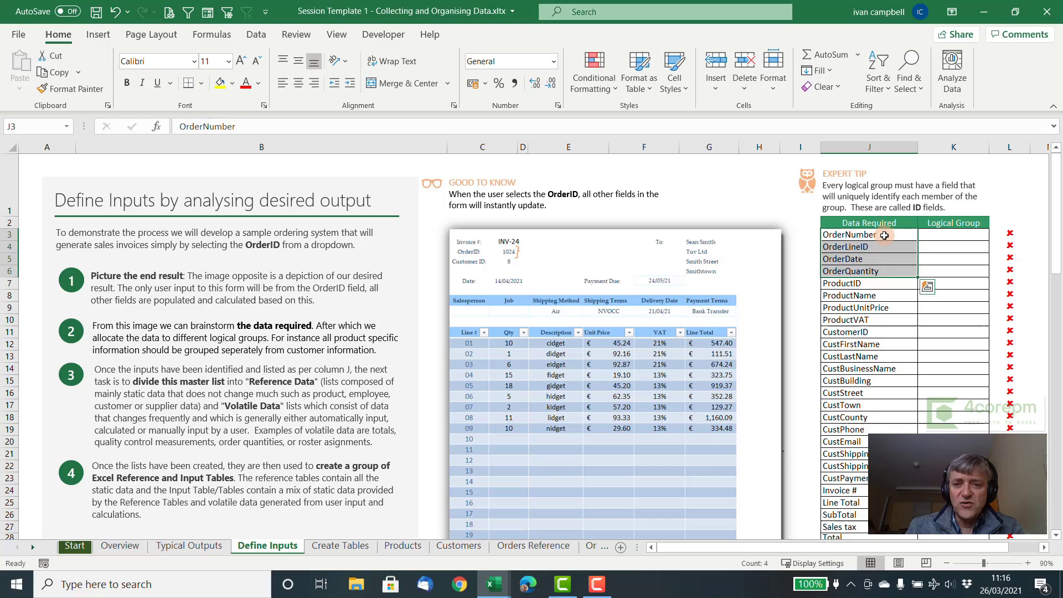
left_click_drag(884, 235, 884, 235)
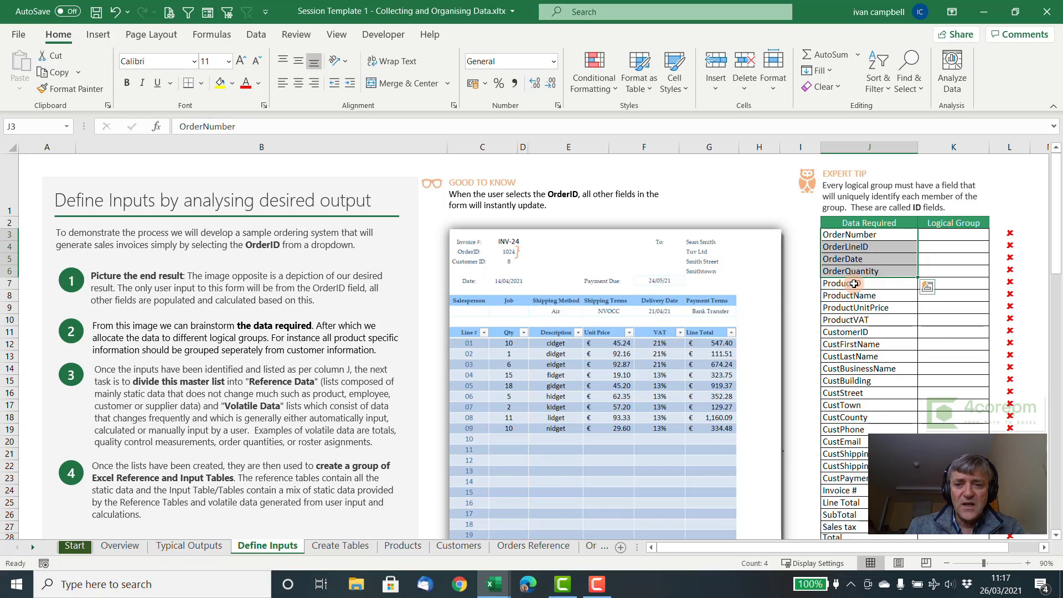
left_click_drag(854, 283, 869, 319)
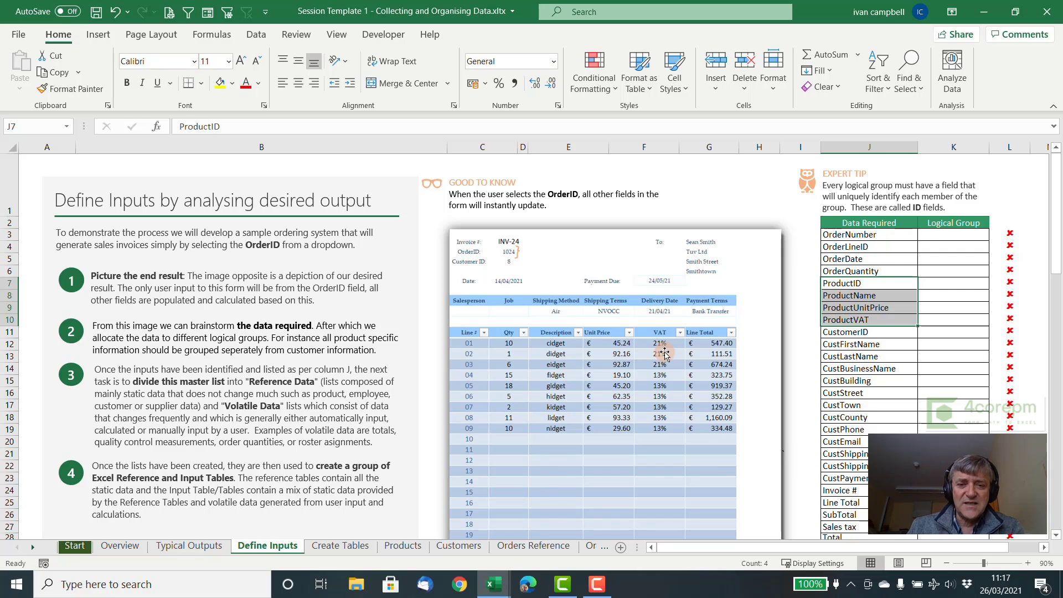
left_click_drag(845, 332, 839, 477)
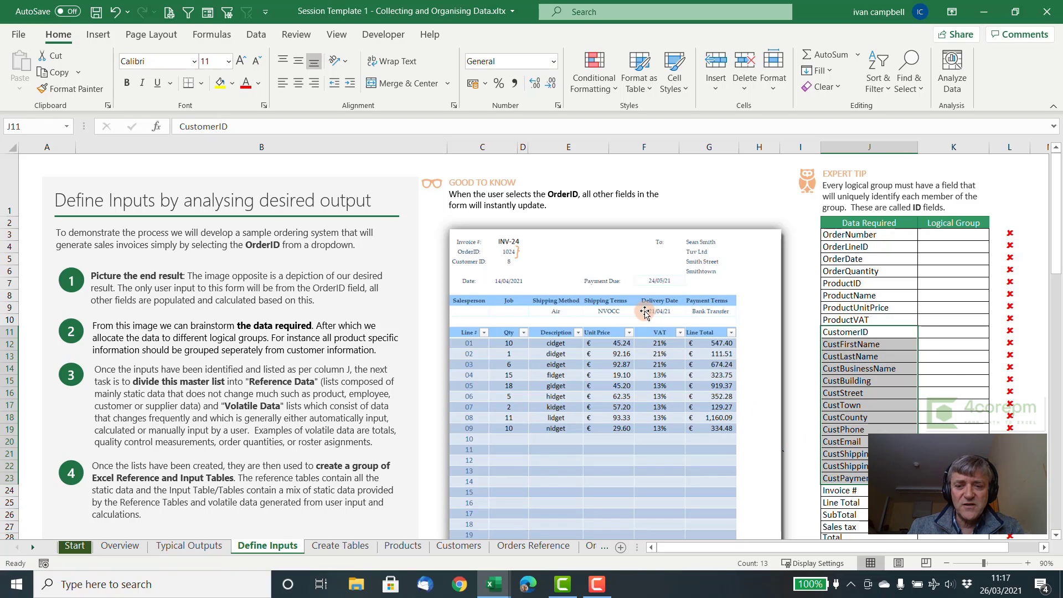
scroll(951, 369, "down", 1)
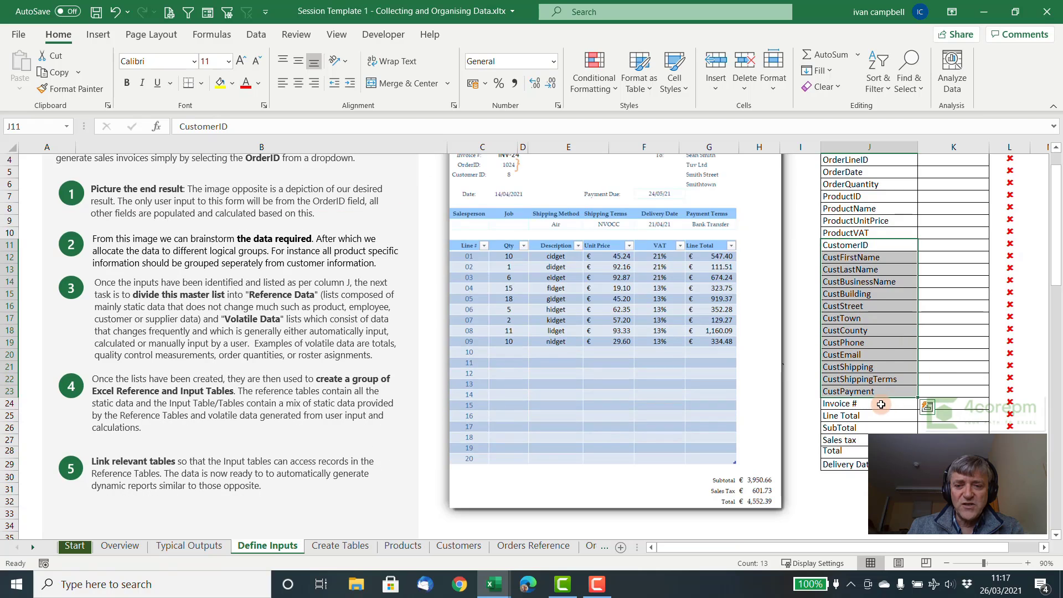
left_click_drag(863, 404, 847, 464)
scroll(960, 405, "up", 1)
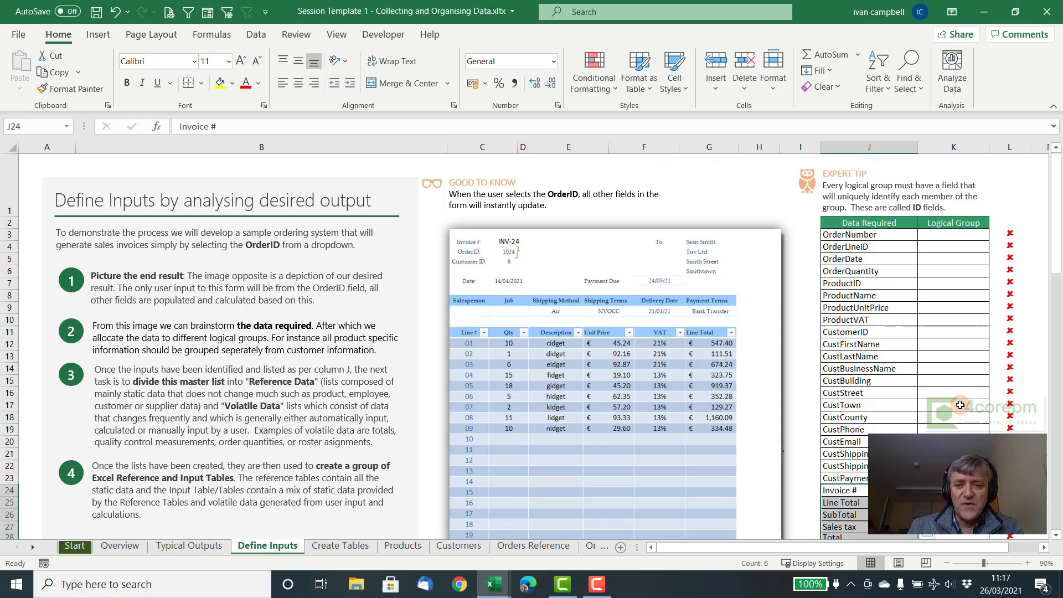
scroll(960, 405, "down", 1)
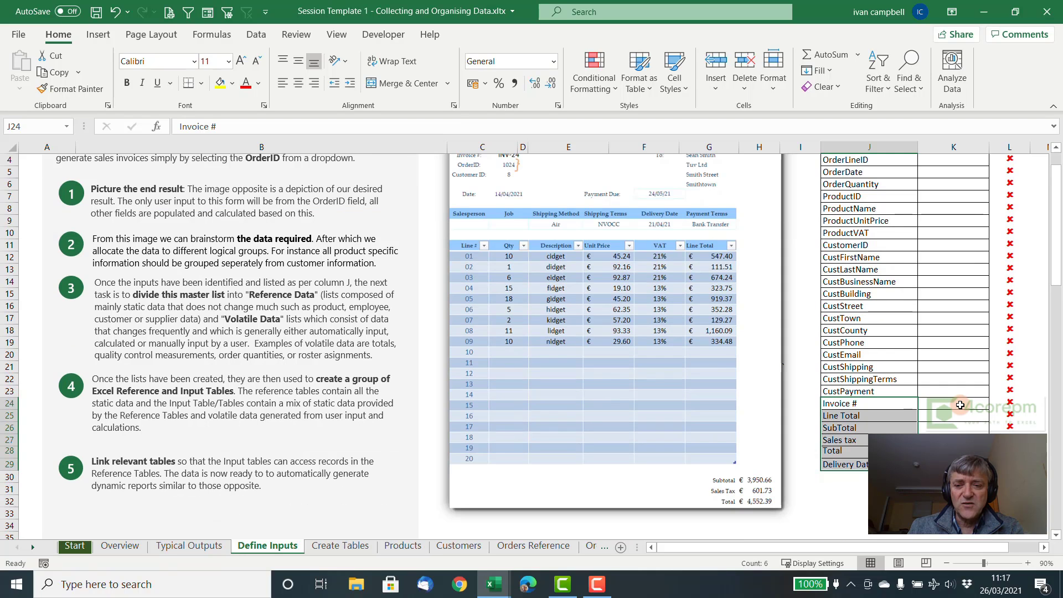
scroll(960, 404, "up", 1)
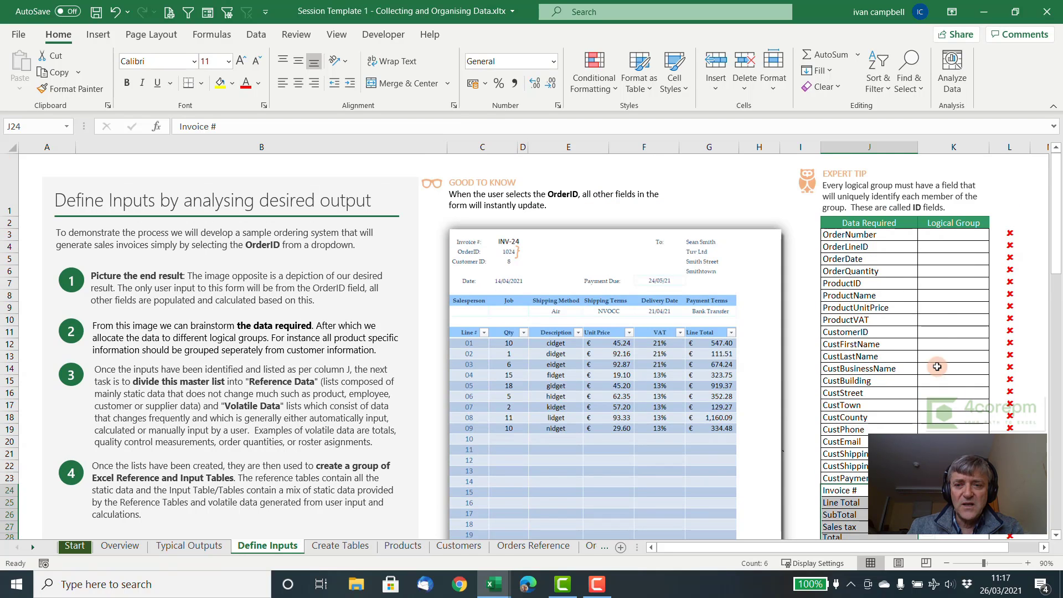
left_click_drag(873, 234, 874, 271)
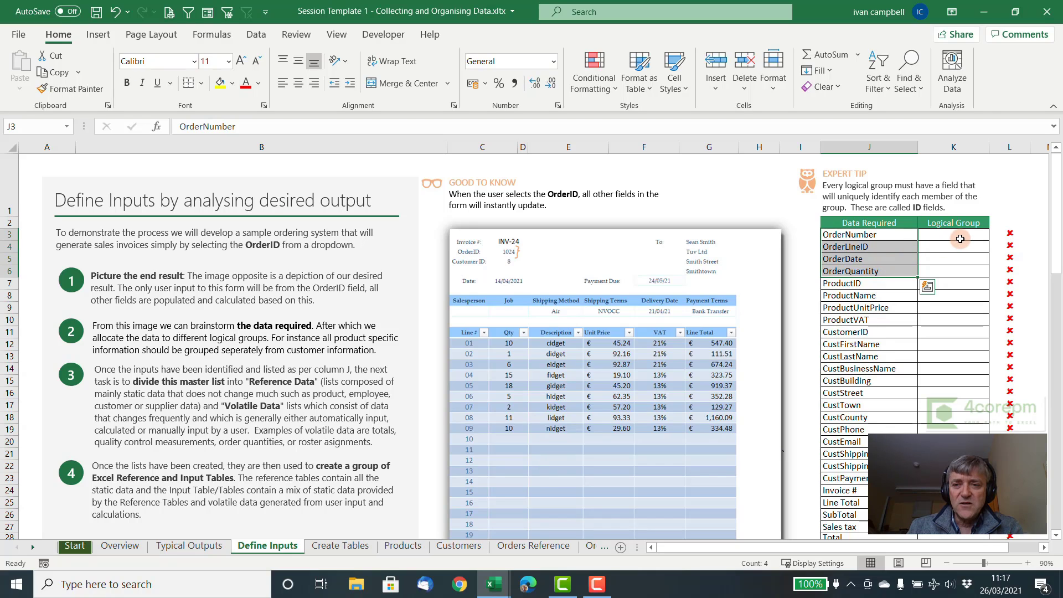
- Set OrderNumber's logical group to OrderInput and fill it down to OrderQuantity
left_click(954, 235)
left_click(995, 234)
left_click(990, 245)
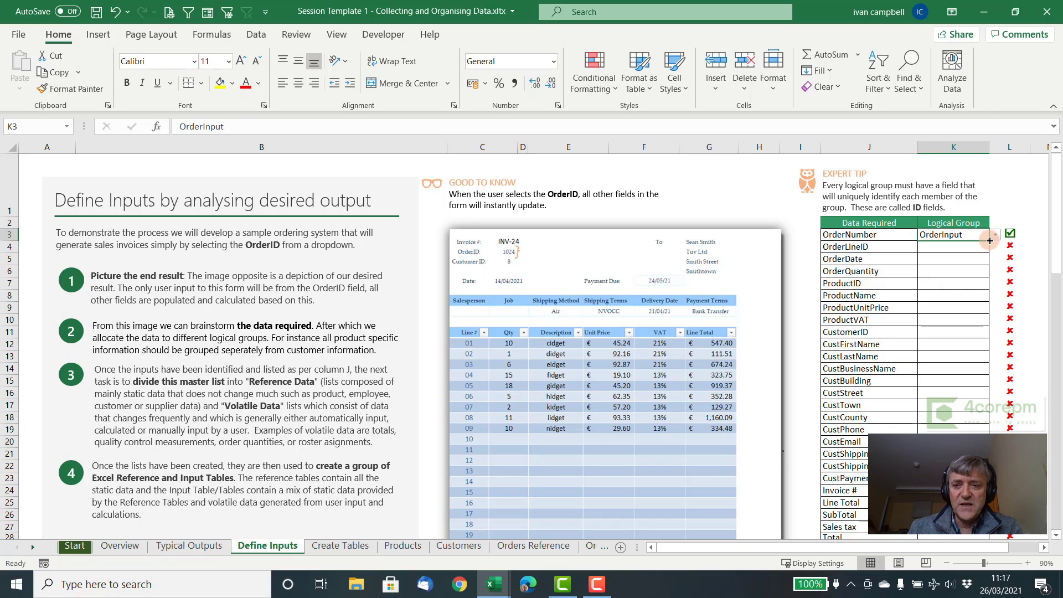
left_click_drag(988, 241, 982, 271)
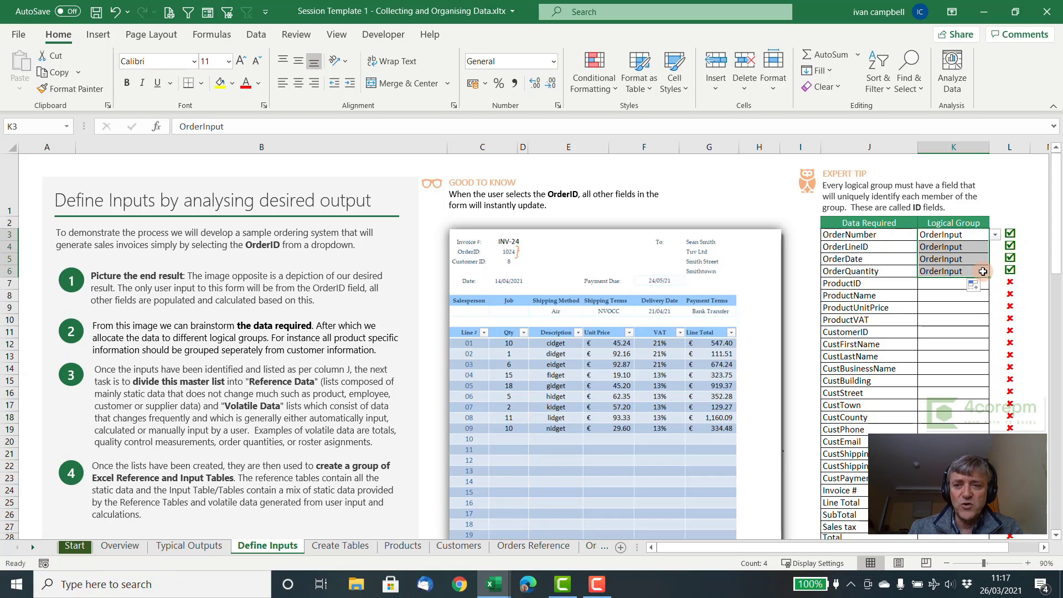
- Set ProductID's logical group to ProductInput and fill it down through ProductVAT
left_click(946, 285)
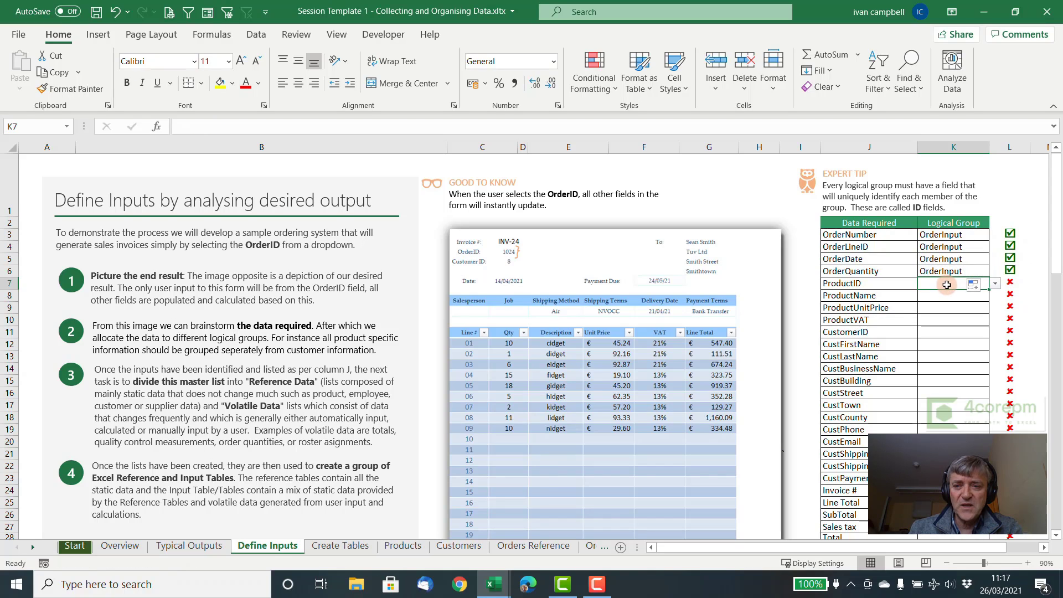
left_click(994, 283)
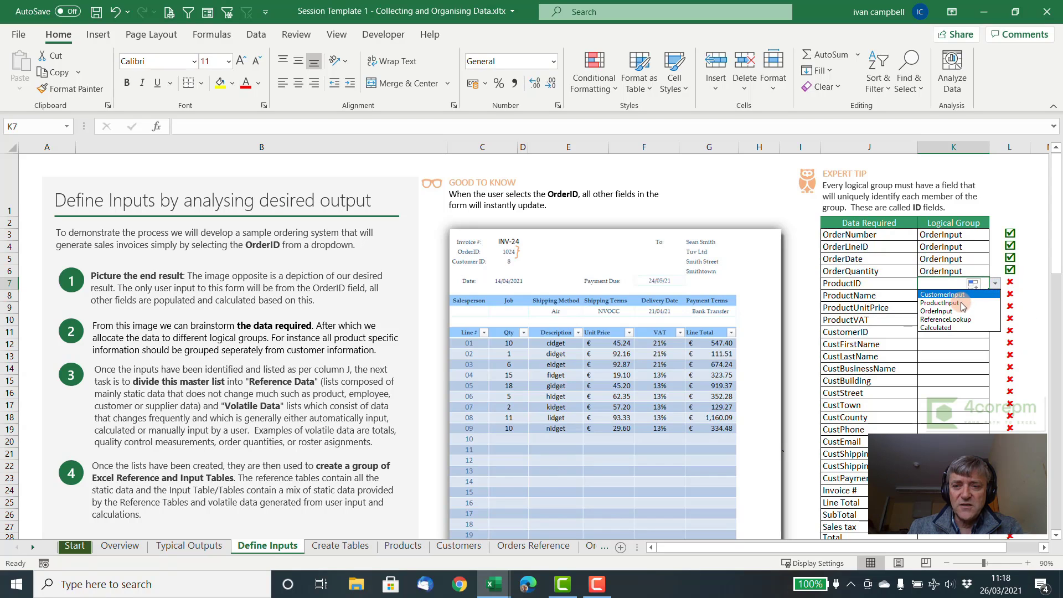
left_click(961, 304)
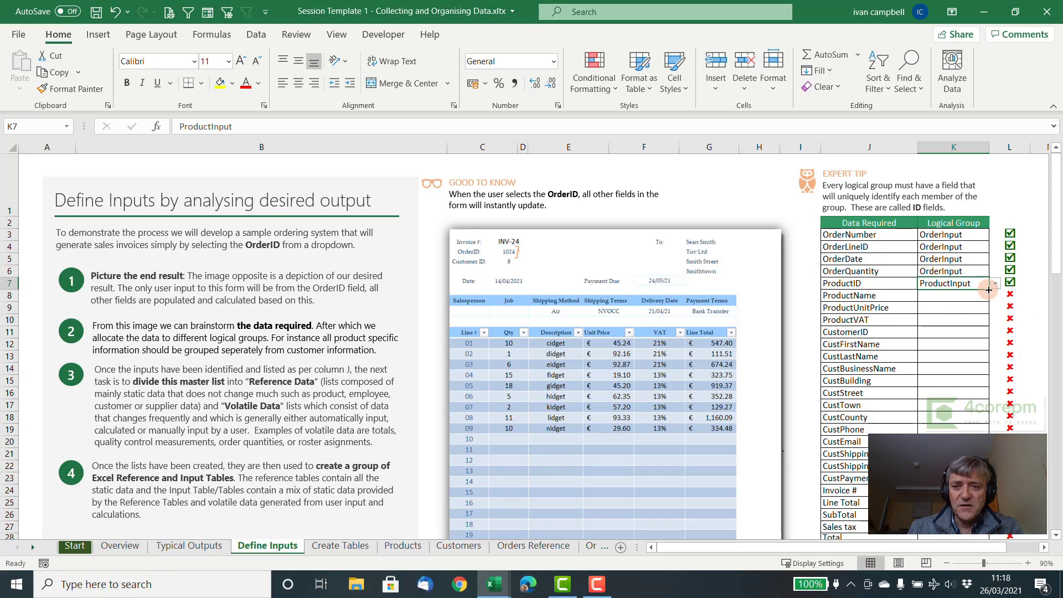
left_click_drag(989, 289, 984, 324)
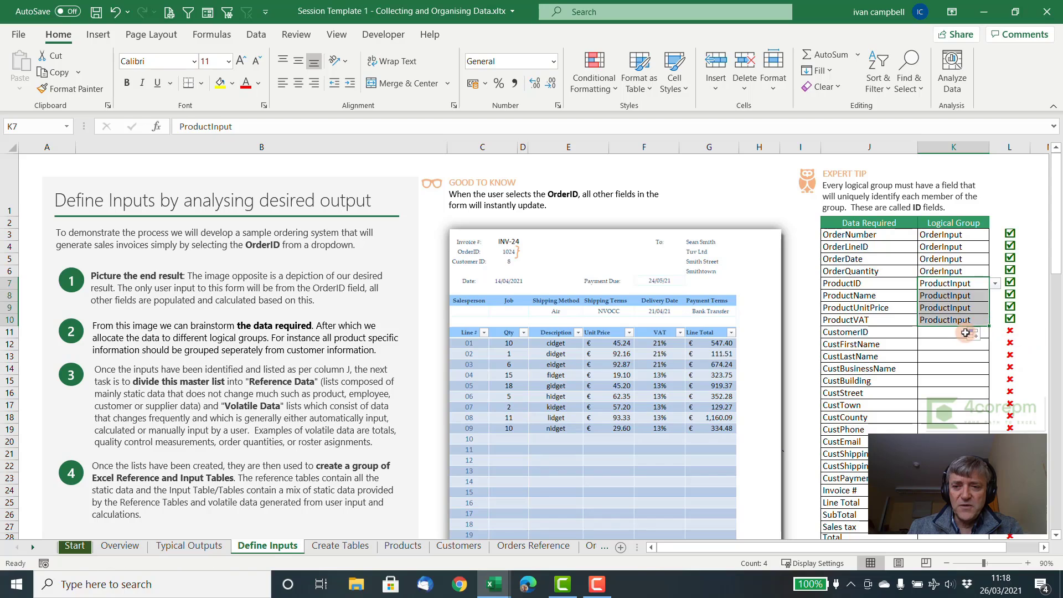
- Set CustomerID's logical group to CustomerInput and fill it down through CustPayment
left_click(963, 332)
left_click(995, 333)
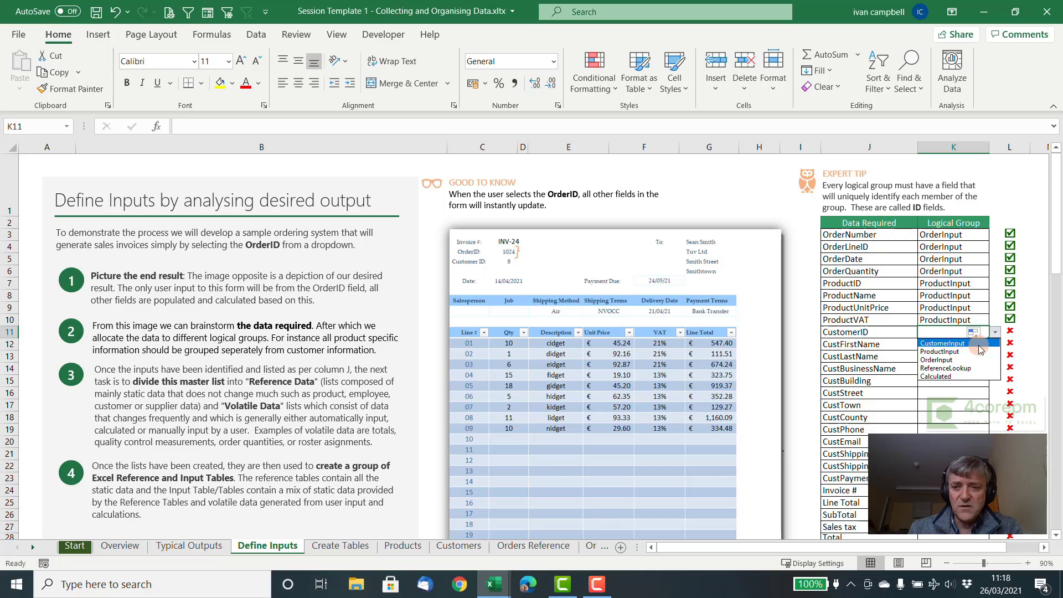
left_click(980, 348)
left_click_drag(988, 337, 989, 396)
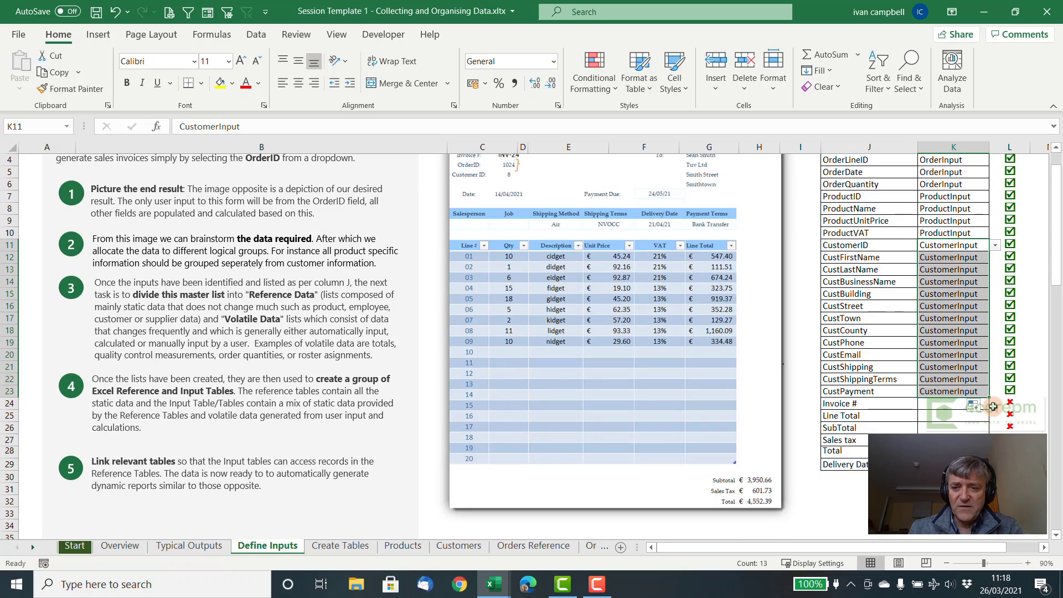
- Set Invoice # to ReferenceLookup, and Line Total through Delivery Date to Calculated
left_click(986, 405)
left_click(995, 407)
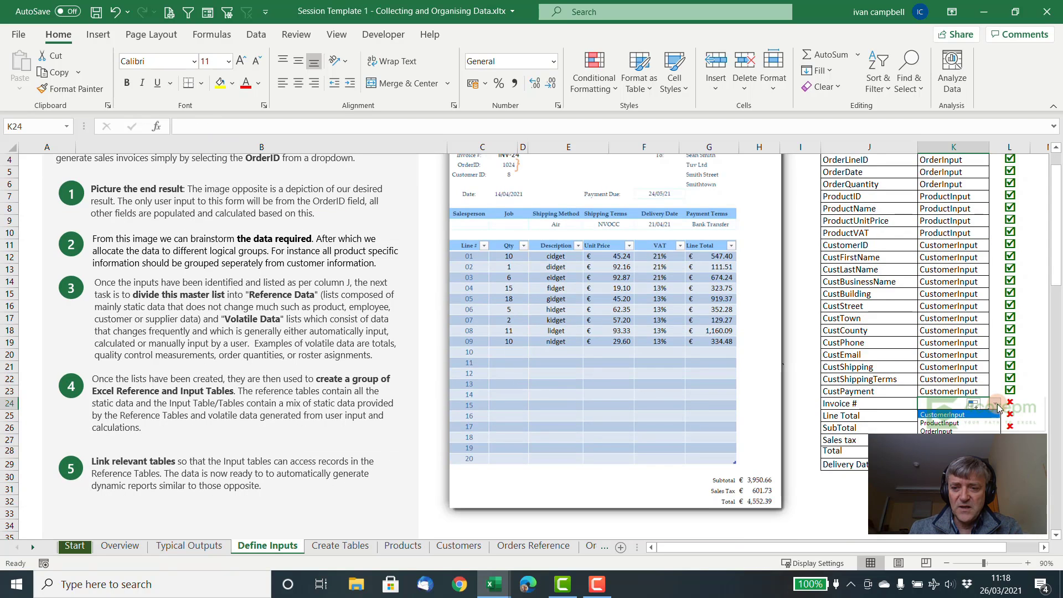
left_click(949, 439)
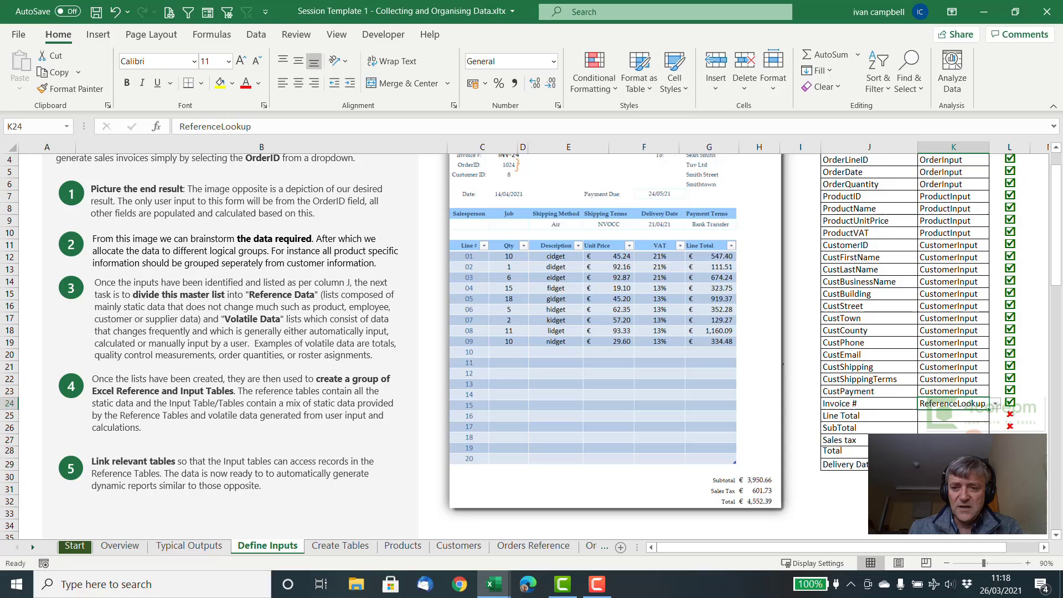
left_click(994, 416)
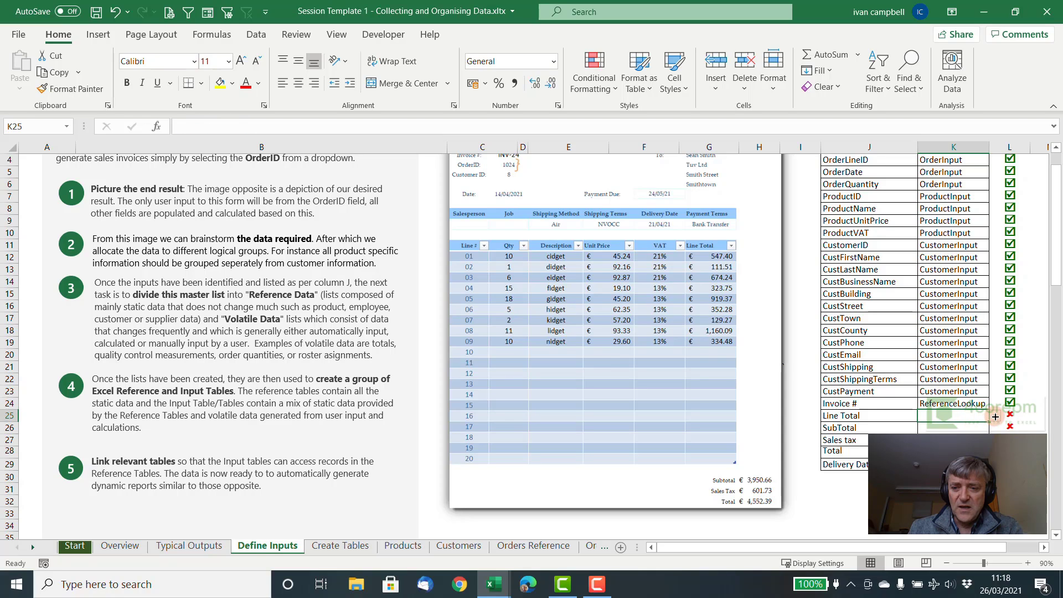
left_click(995, 418)
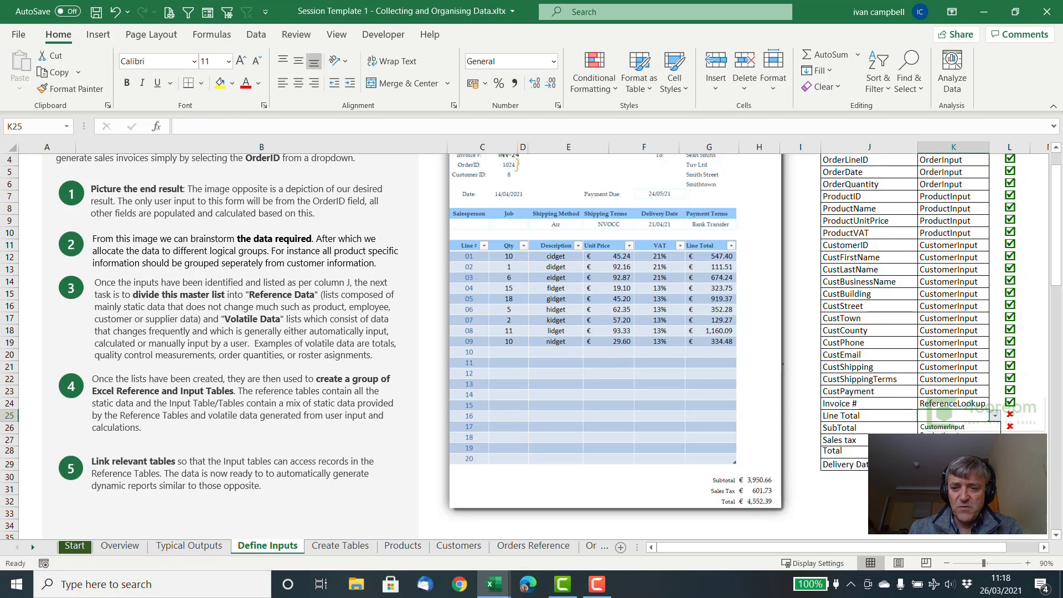
left_click(986, 426)
left_click_drag(987, 425, 988, 464)
scroll(936, 415, "up", 1)
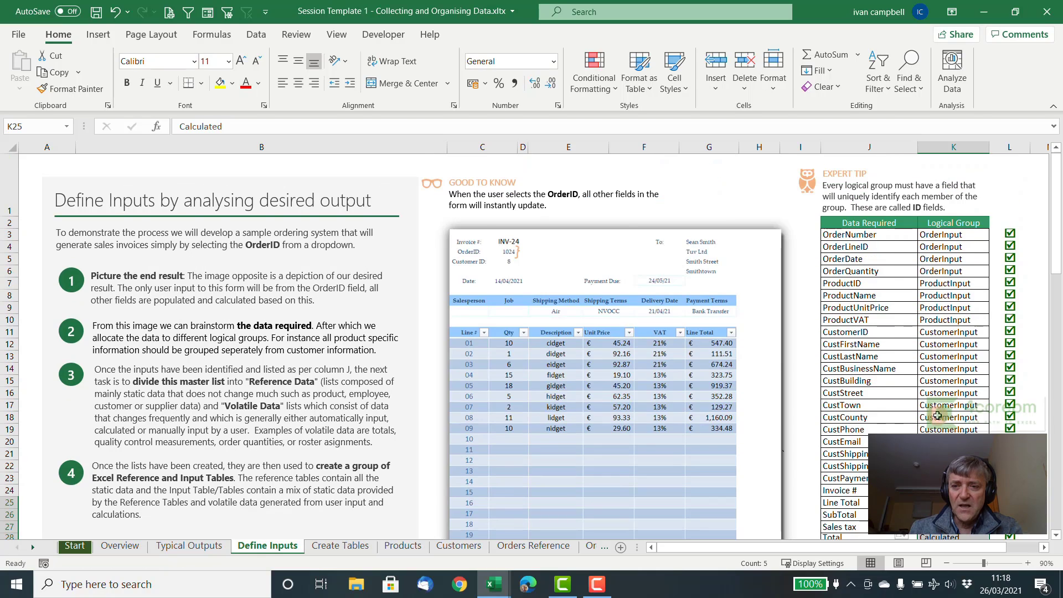
scroll(937, 415, "down", 4)
scroll(937, 416, "up", 4)
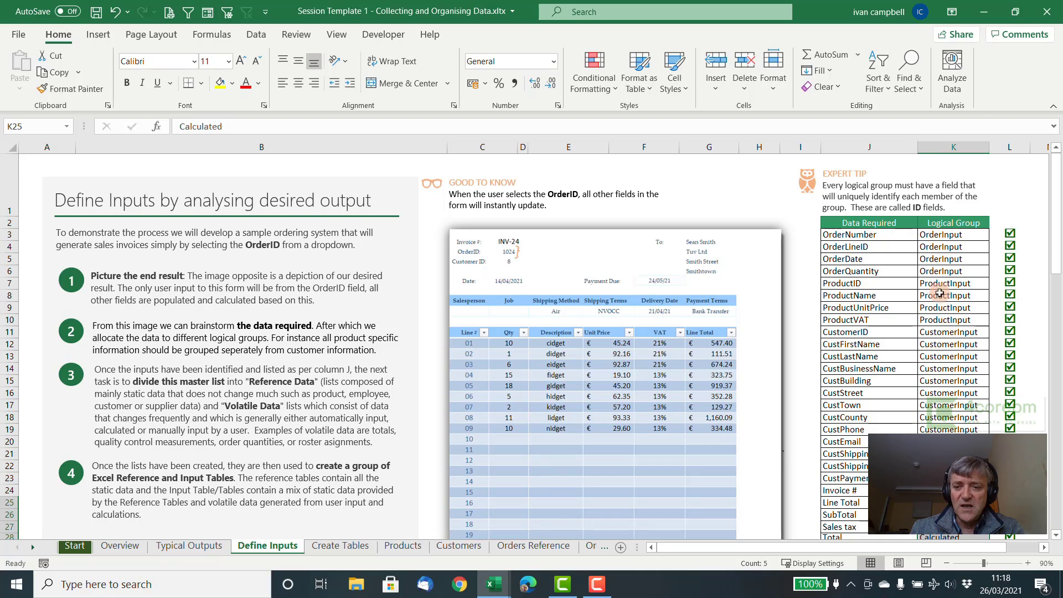
scroll(943, 377, "down", 1)
scroll(944, 377, "down", 1)
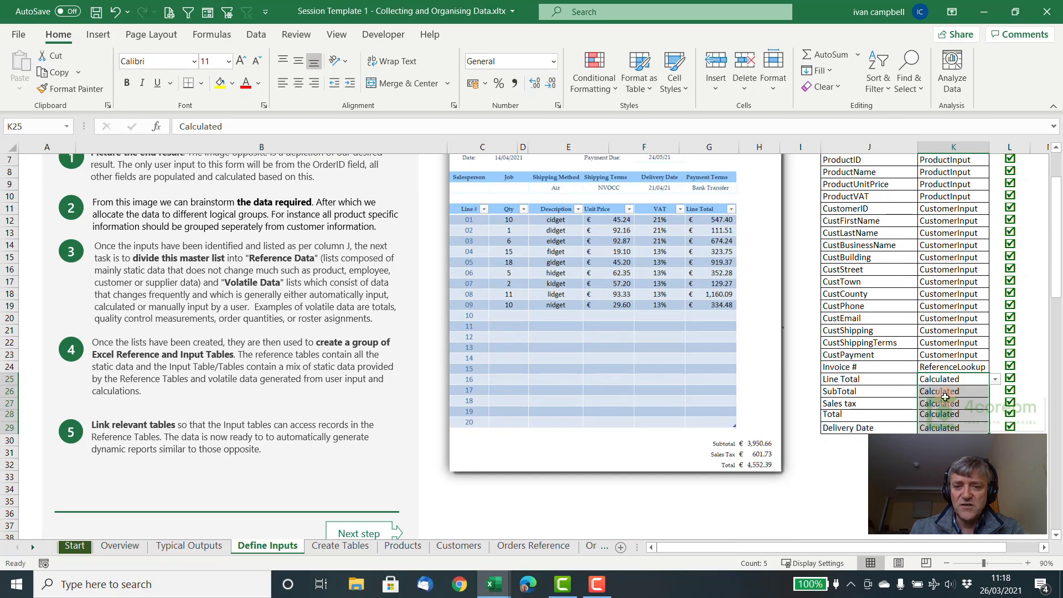
scroll(856, 364, "up", 2)
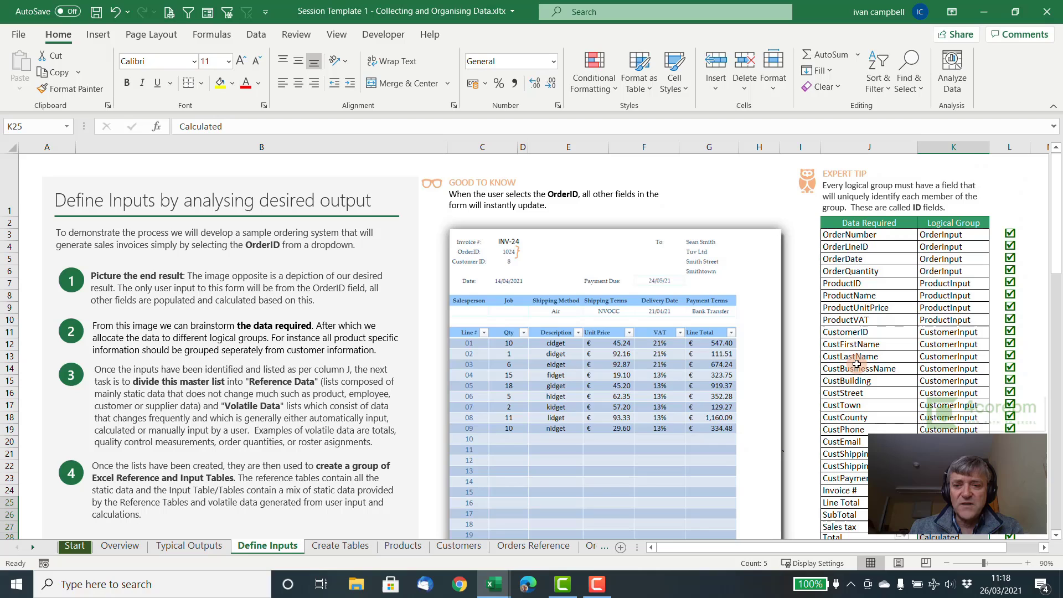
mouse_move(884, 235)
left_mouse_down()
mouse_move(892, 429)
mouse_move(894, 239)
left_mouse_up()
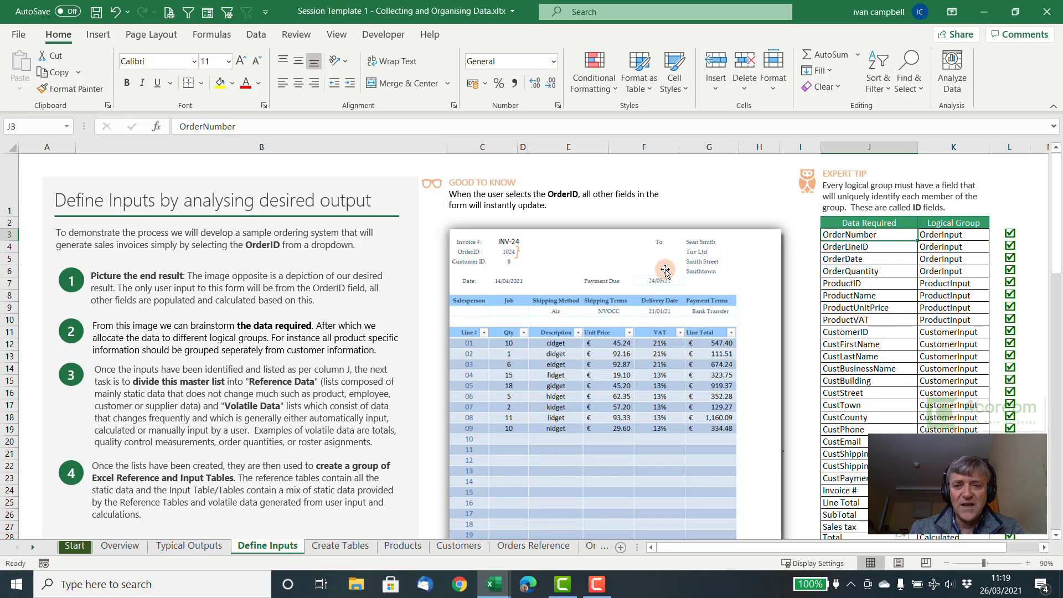
scroll(862, 292, "down", 1)
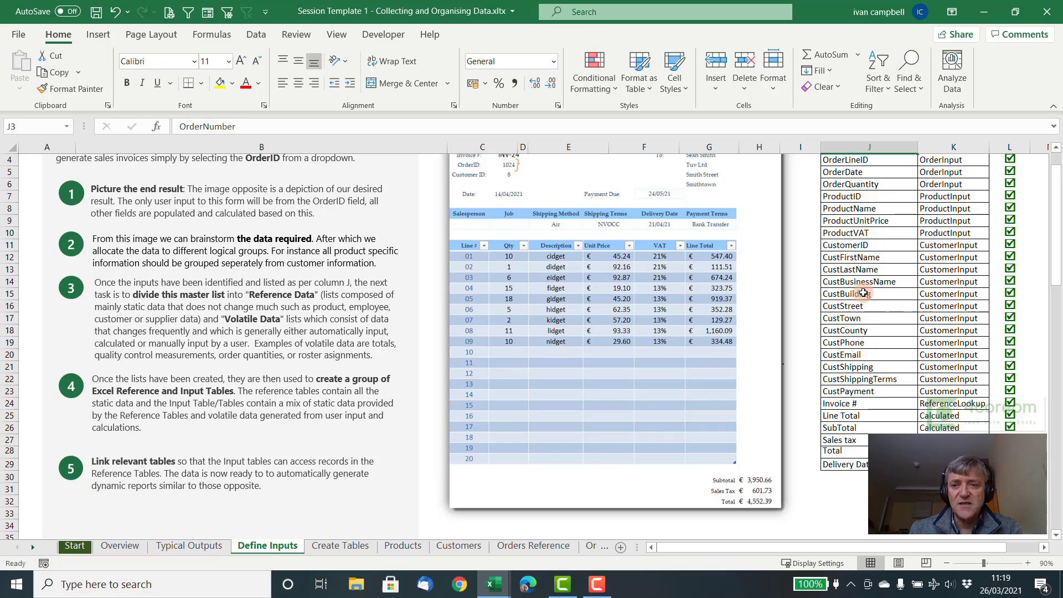
scroll(862, 292, "up", 1)
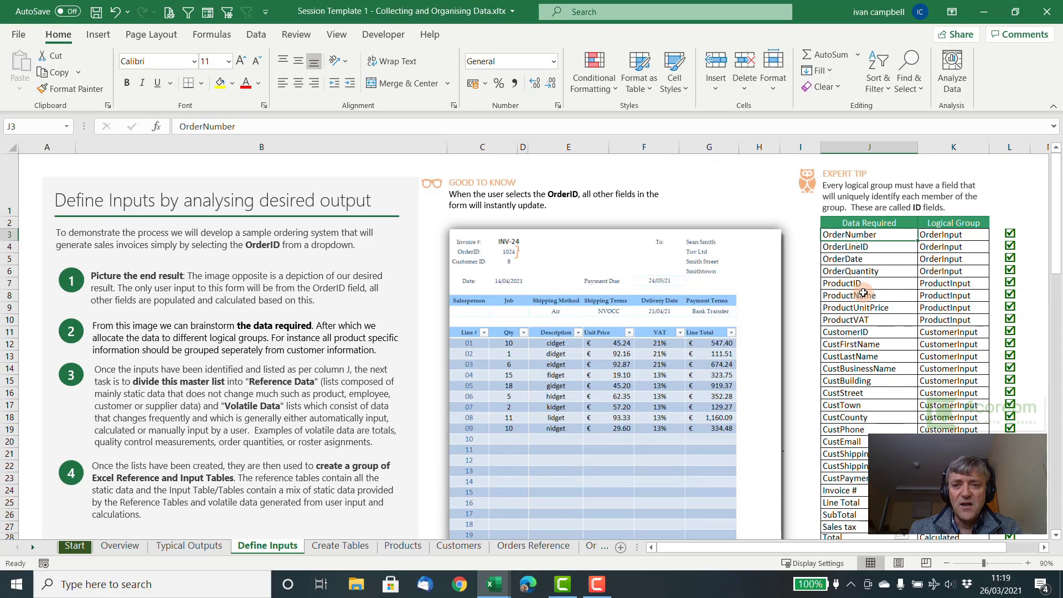
scroll(863, 292, "down", 1)
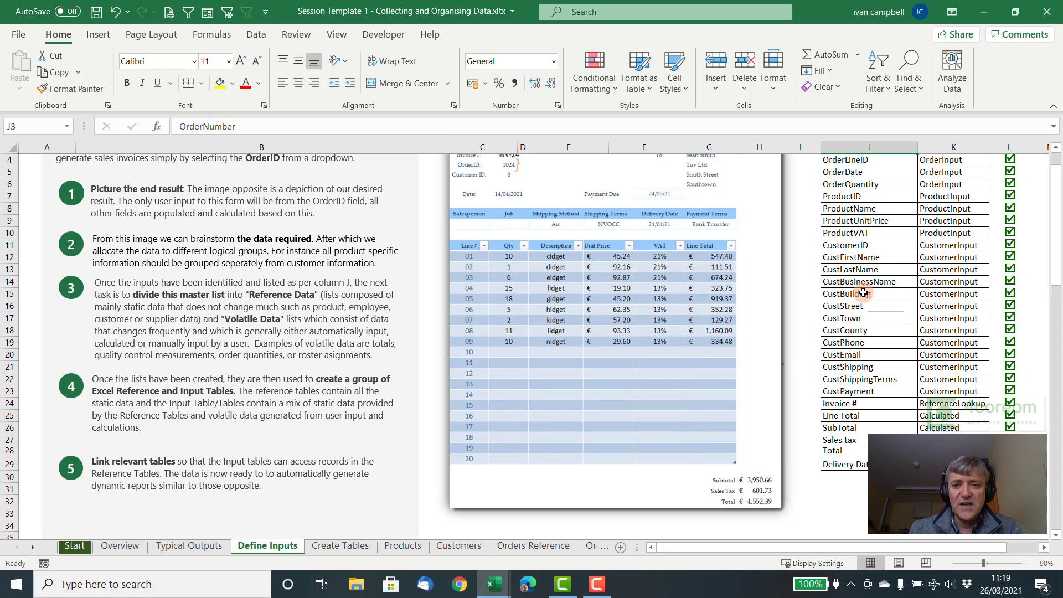
scroll(862, 292, "up", 1)
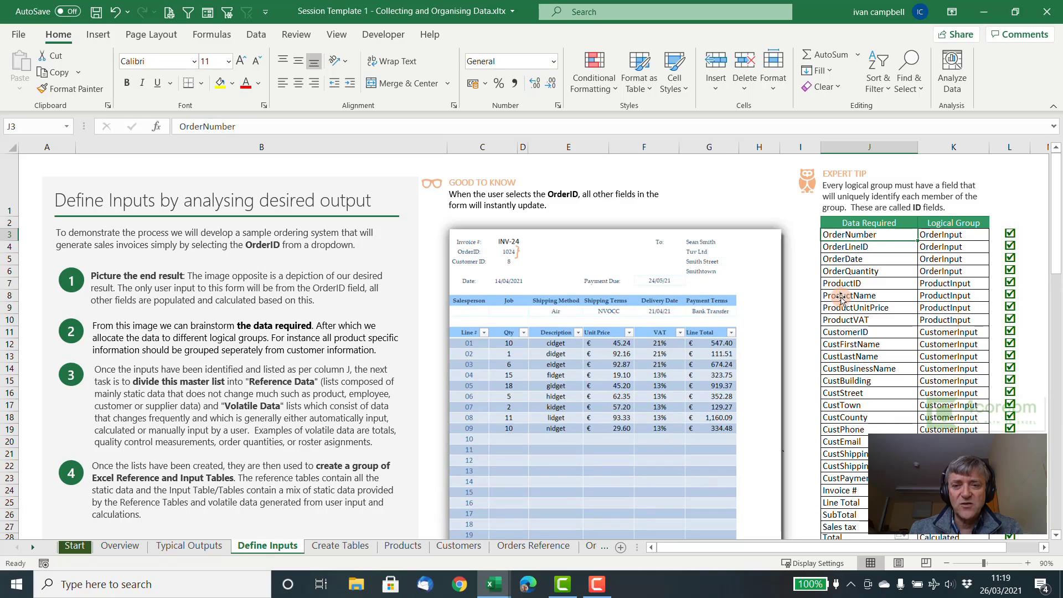